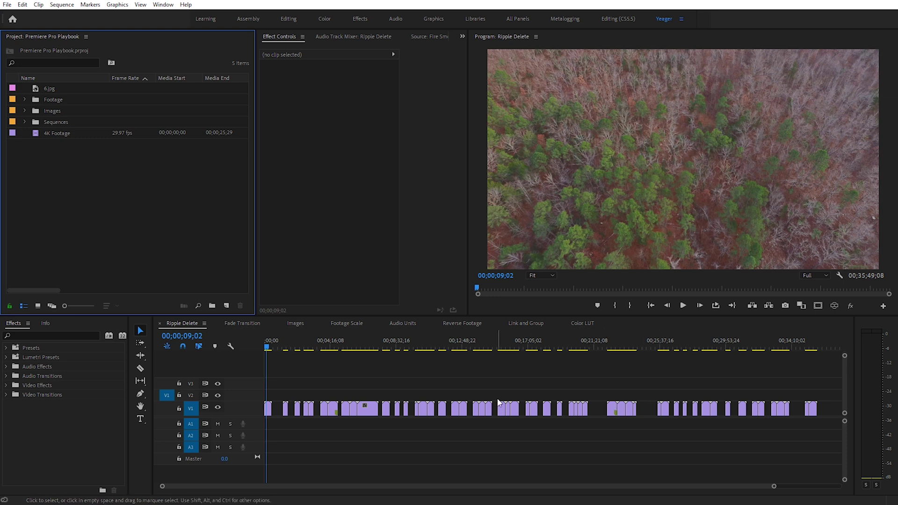
Step: Ripple-delete the first V1 gap, then apply Close Gap to all V1 clips and deselect
{"action": "right_click", "coordinate": [274, 409]}
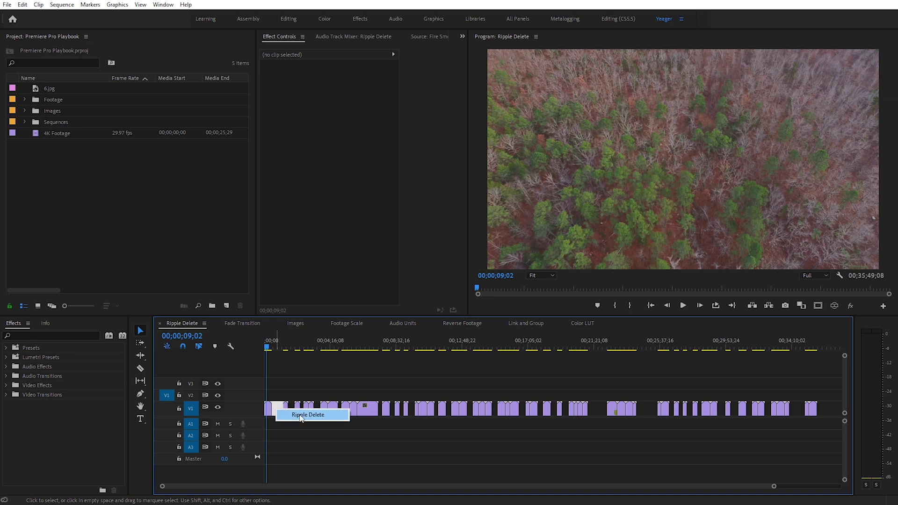
{"action": "left_click", "coordinate": [299, 416]}
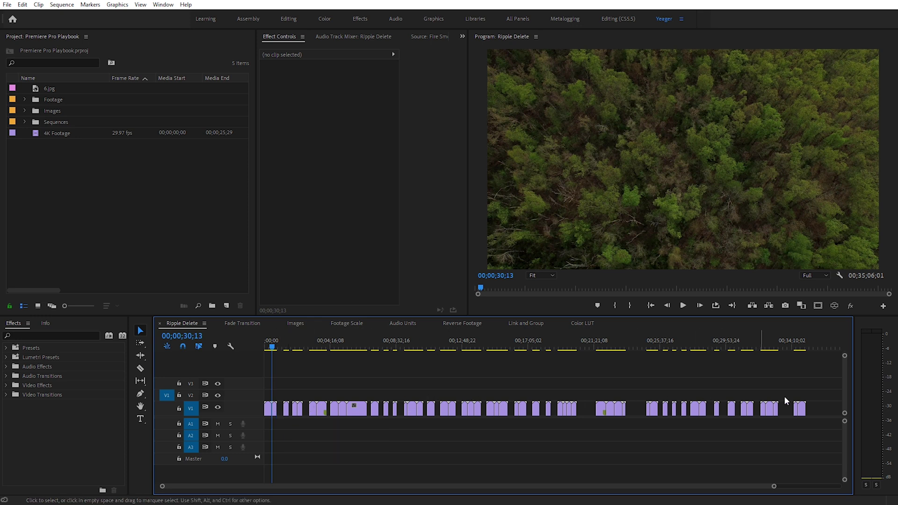
{"action": "left_click_drag", "start_coordinate": [816, 394], "coordinate": [267, 408]}
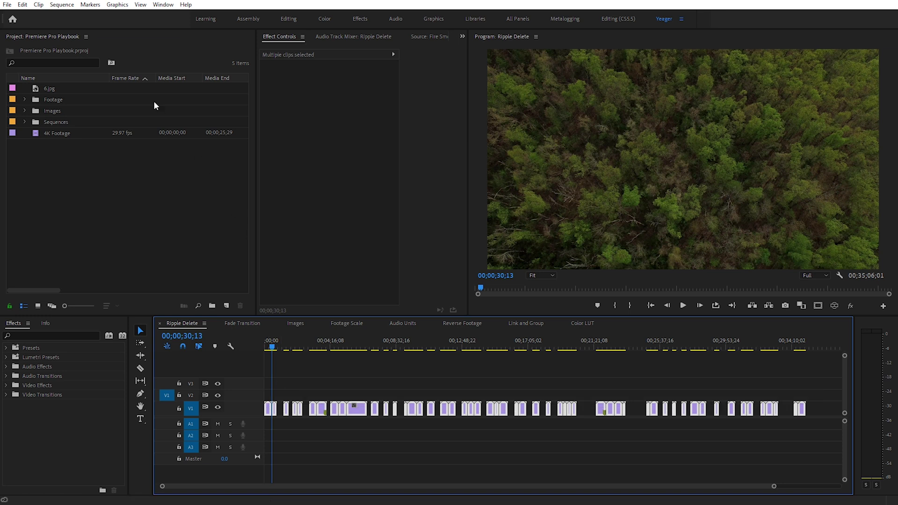
{"action": "left_click", "coordinate": [62, 5]}
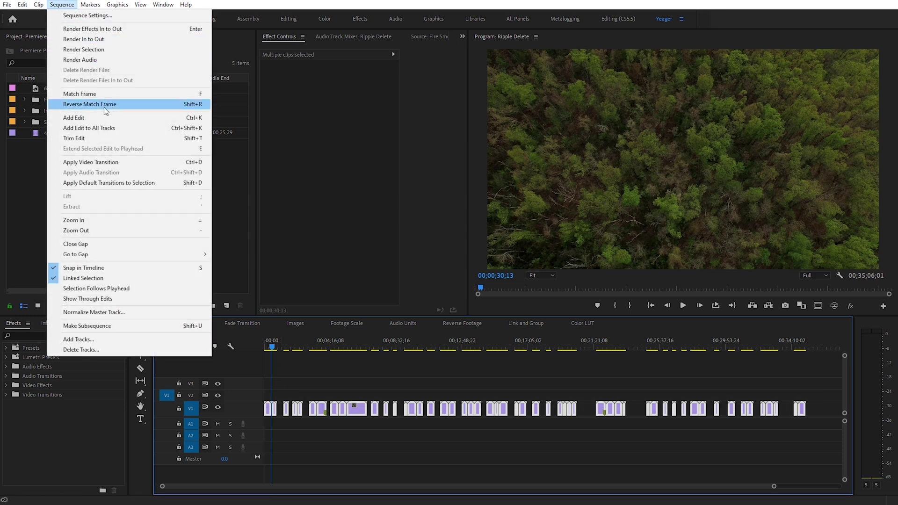
{"action": "left_click", "coordinate": [102, 246]}
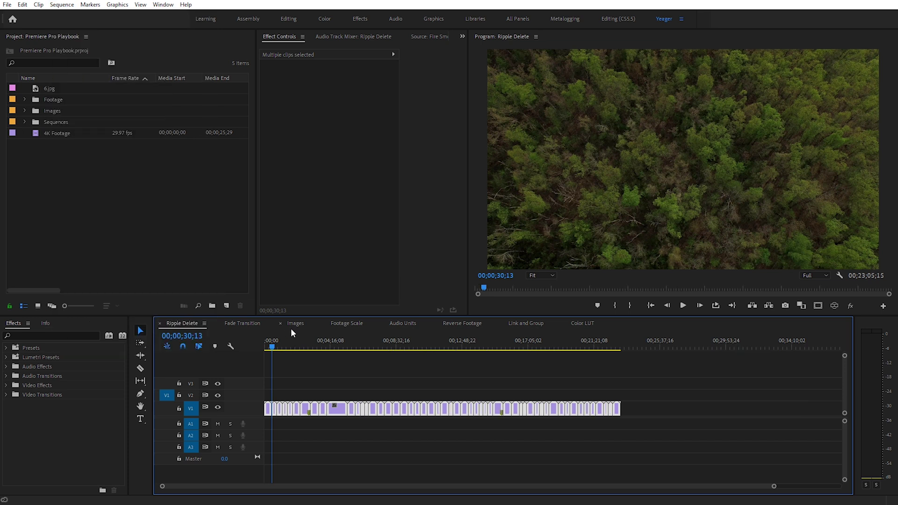
{"action": "left_click", "coordinate": [372, 381]}
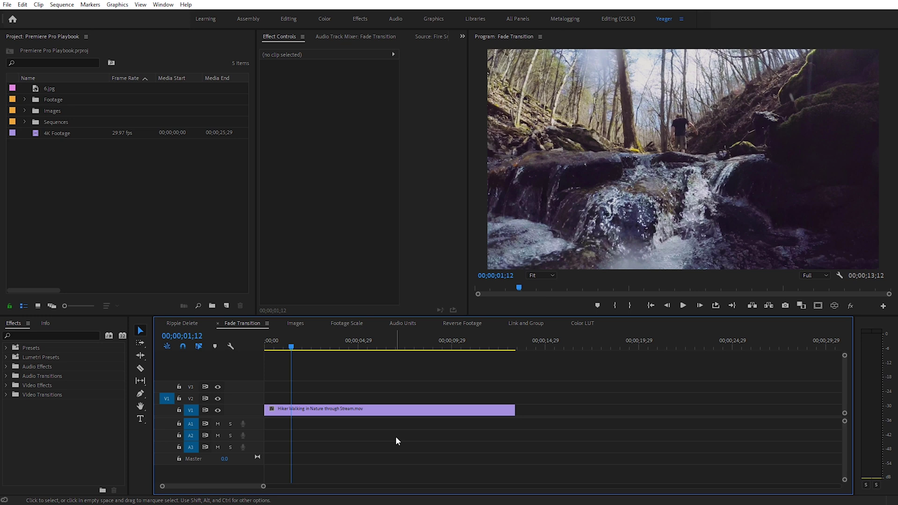
Step: Add default Cross Dissolves to Hiker Walking, adjust the duration, and delete the opening one
{"action": "left_click", "coordinate": [401, 409]}
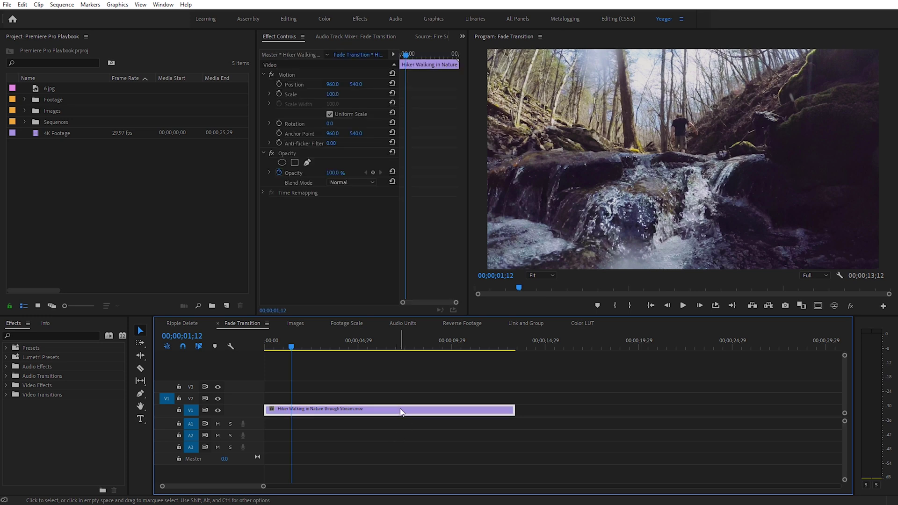
{"action": "key", "text": "ctrl+d"}
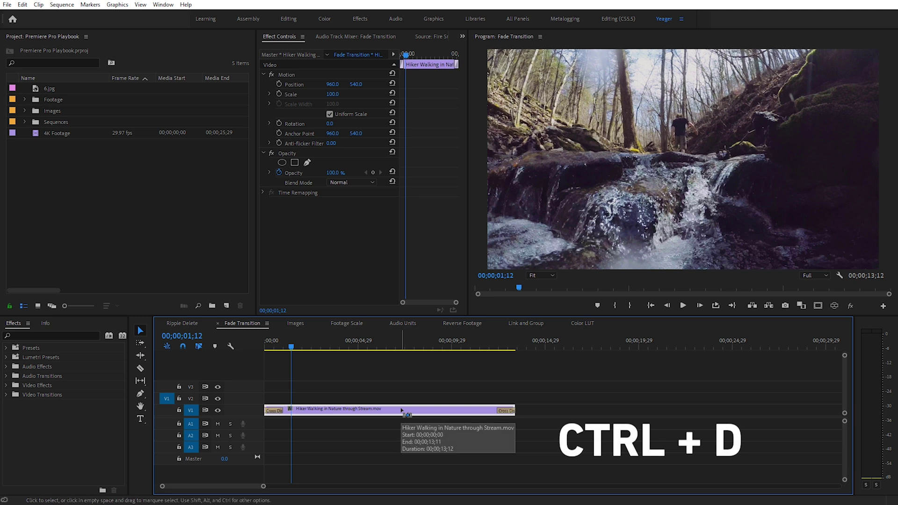
{"action": "left_click", "coordinate": [275, 411]}
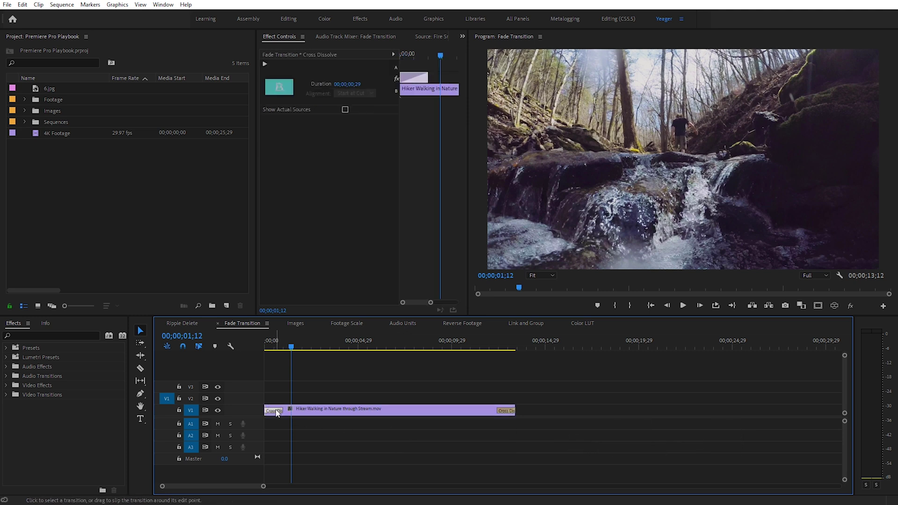
{"action": "left_click", "coordinate": [503, 411]}
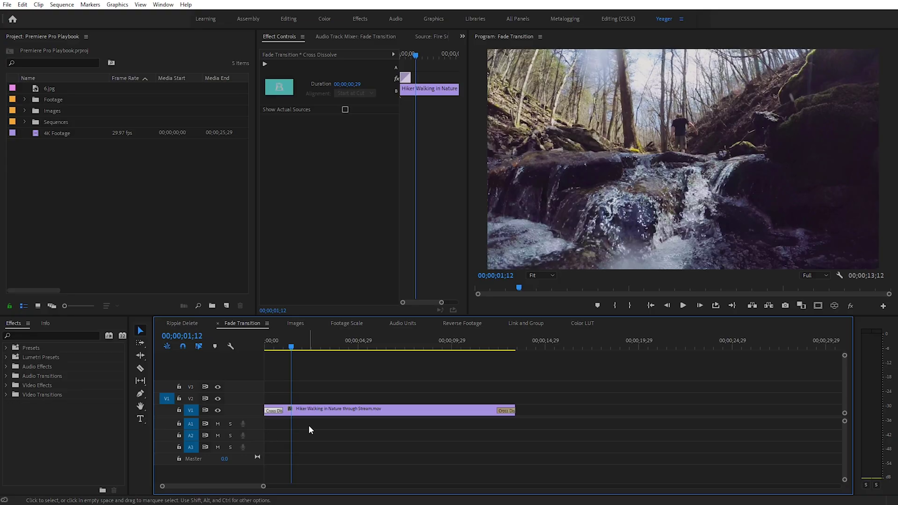
{"action": "mouse_move", "coordinate": [281, 410]}
{"action": "left_mouse_down"}
{"action": "mouse_move", "coordinate": [319, 413]}
{"action": "mouse_move", "coordinate": [277, 412]}
{"action": "left_mouse_up"}
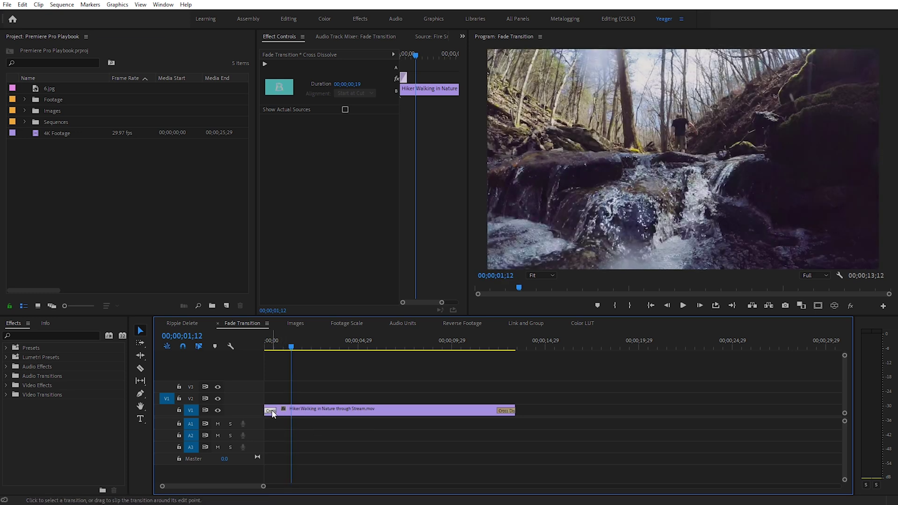
{"action": "key", "text": "Delete"}
{"action": "mouse_move", "coordinate": [484, 347]}
{"action": "left_mouse_down"}
{"action": "mouse_move", "coordinate": [523, 345]}
{"action": "mouse_move", "coordinate": [485, 348]}
{"action": "left_mouse_up"}
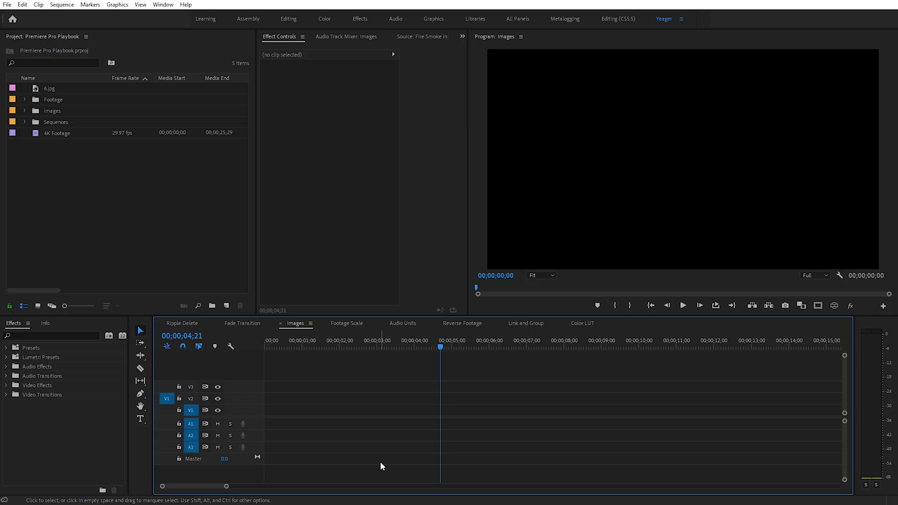
Step: Place 6.jpg at the start of V1 and extend it to about 9 seconds 20 frames
{"action": "left_click_drag", "start_coordinate": [52, 88], "coordinate": [274, 421]}
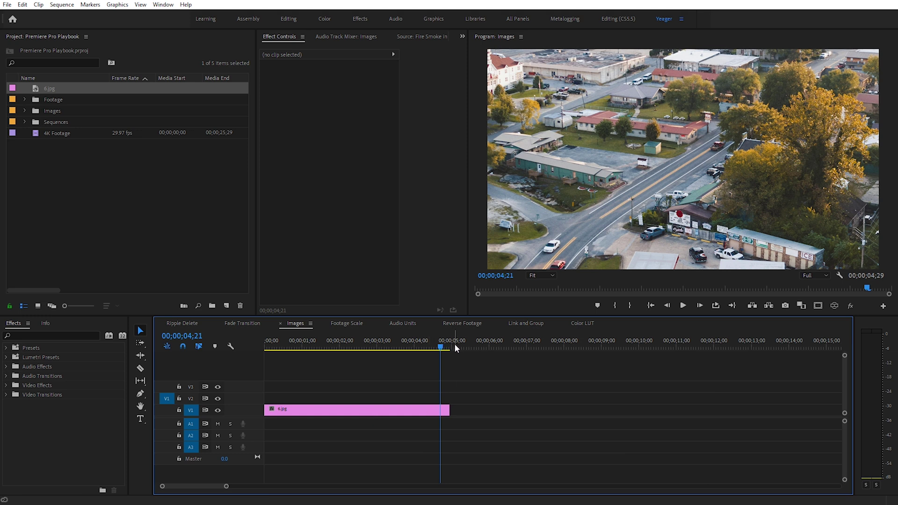
{"action": "left_click_drag", "start_coordinate": [225, 487], "coordinate": [282, 487]}
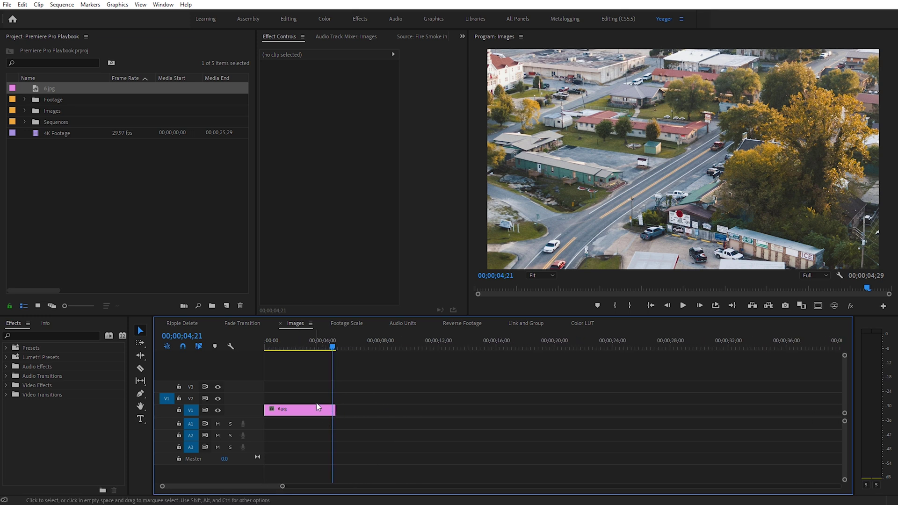
{"action": "left_click_drag", "start_coordinate": [335, 409], "coordinate": [404, 411]}
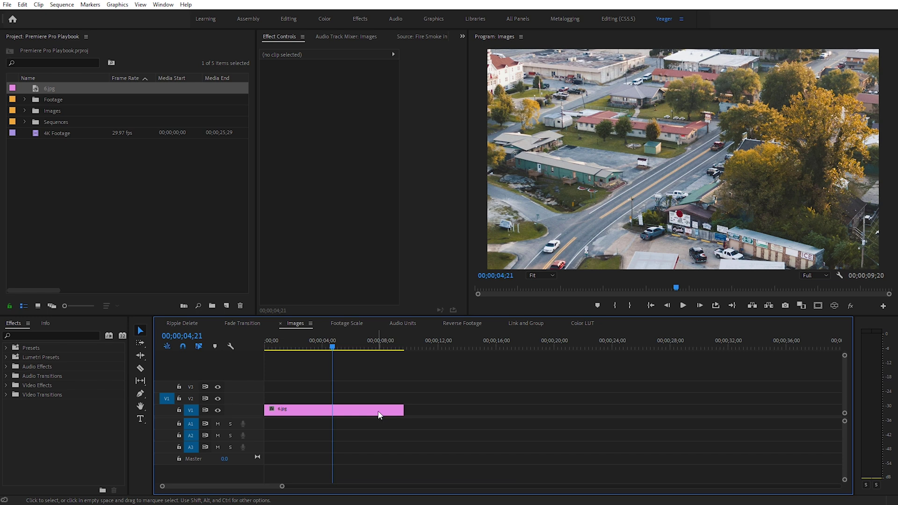
Step: Delete 6.jpg and set the Still Image Default Duration to 10.00 seconds in Timeline preferences
{"action": "left_click", "coordinate": [379, 415]}
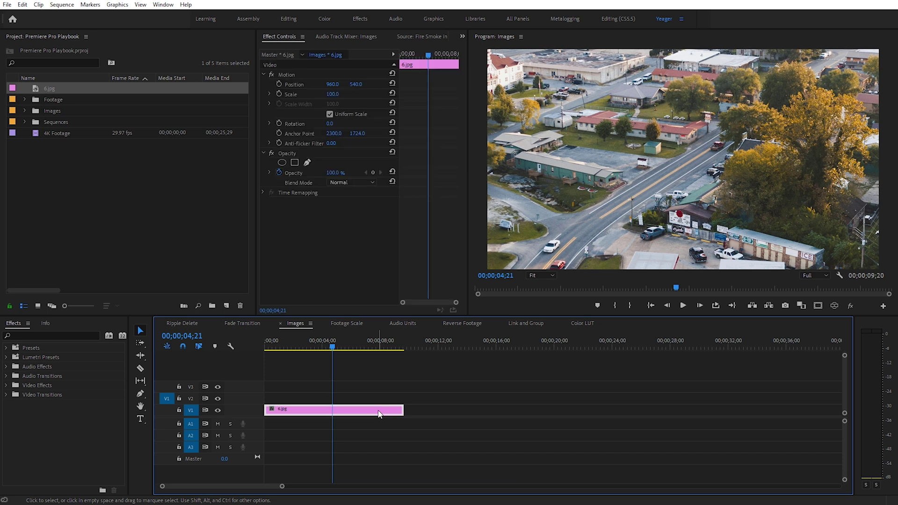
{"action": "key", "text": "Delete"}
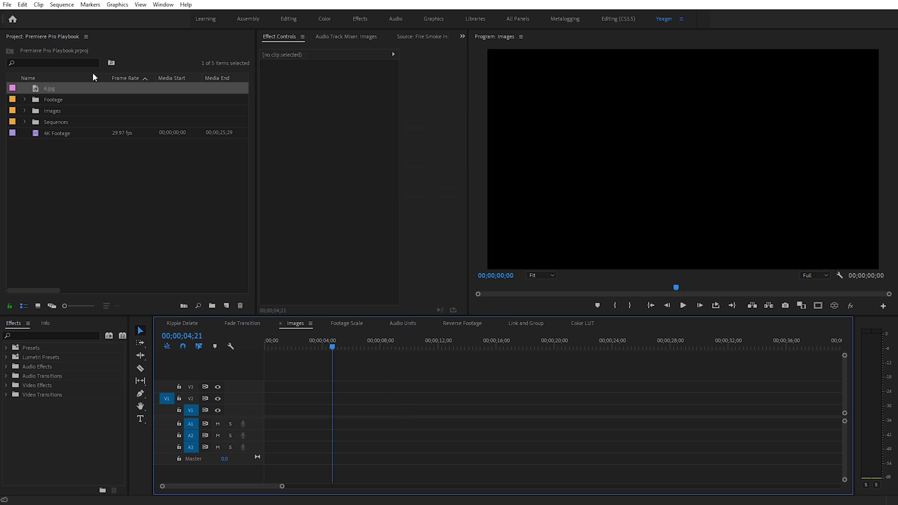
{"action": "left_click", "coordinate": [22, 4]}
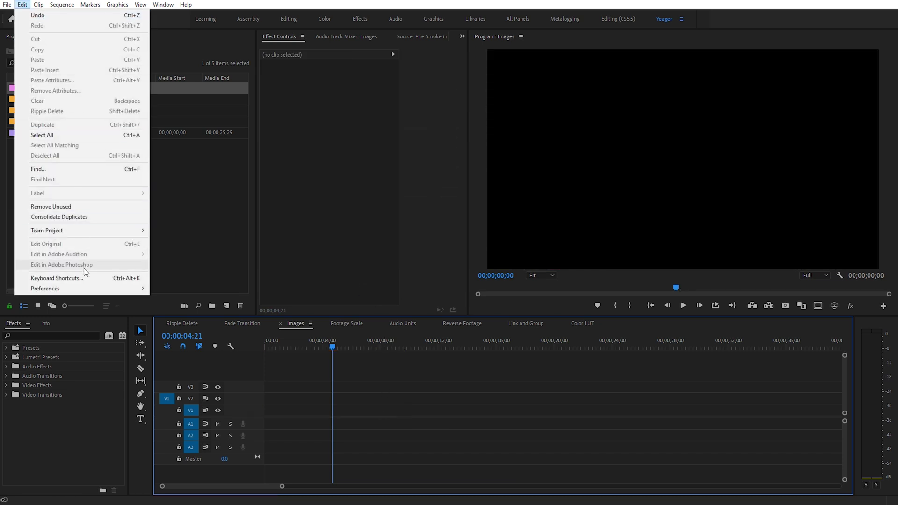
{"action": "mouse_move", "coordinate": [86, 286]}
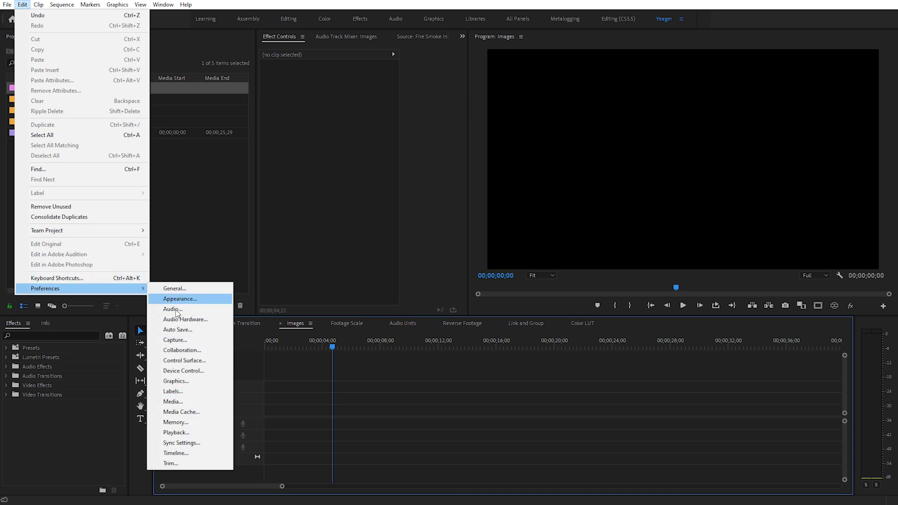
{"action": "left_click", "coordinate": [176, 453]}
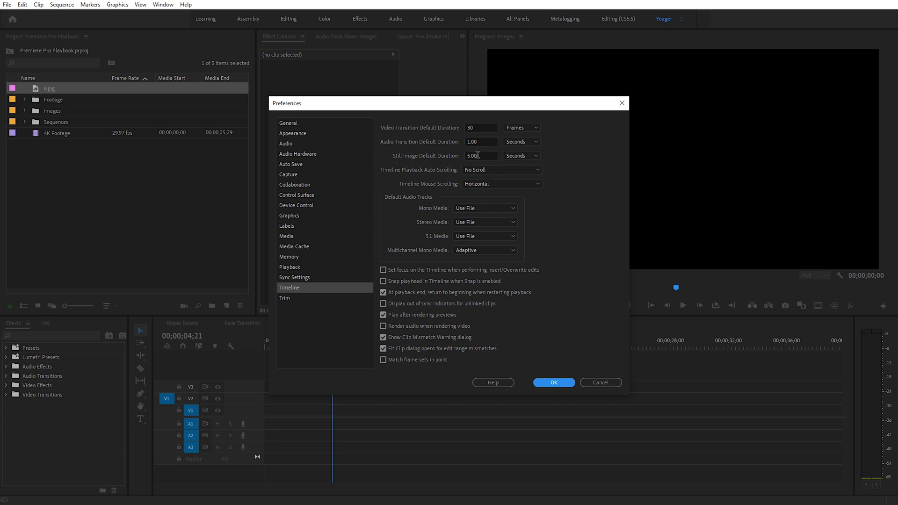
{"action": "left_click_drag", "start_coordinate": [472, 155], "coordinate": [465, 155]}
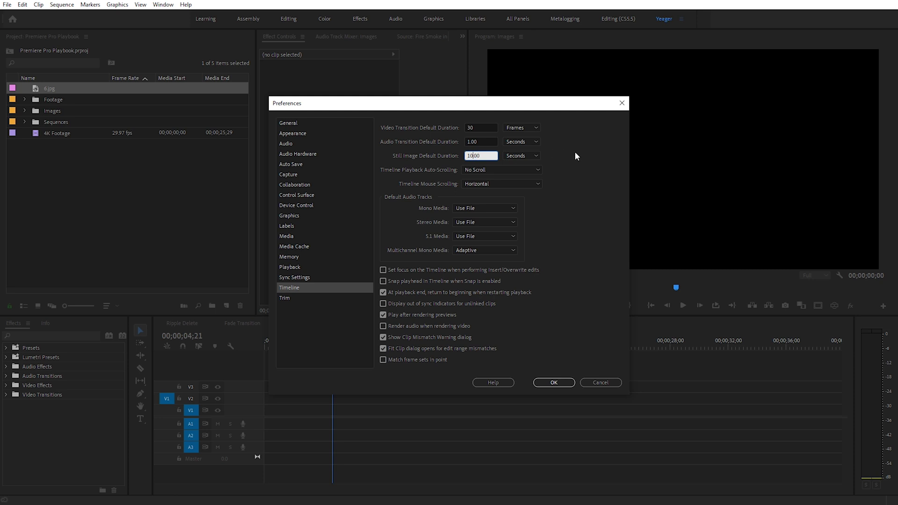
{"action": "left_click", "coordinate": [553, 382]}
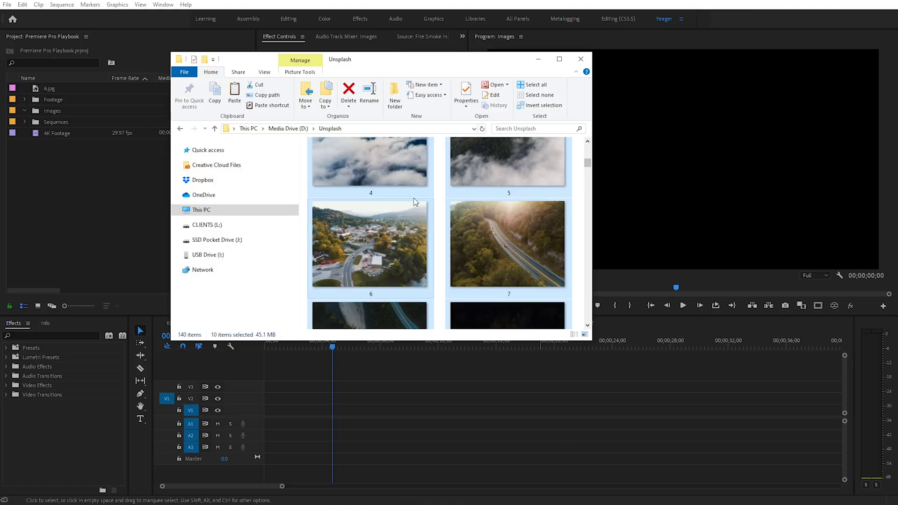
Step: Import the ten photos into the Images bin and place 1.jpg at the start of V1
{"action": "left_click_drag", "start_coordinate": [413, 198], "coordinate": [42, 111]}
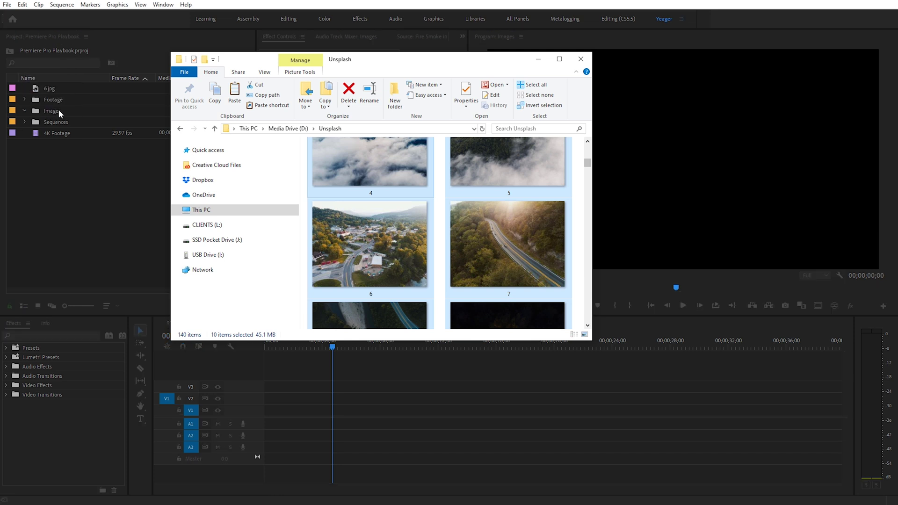
{"action": "left_click", "coordinate": [539, 59]}
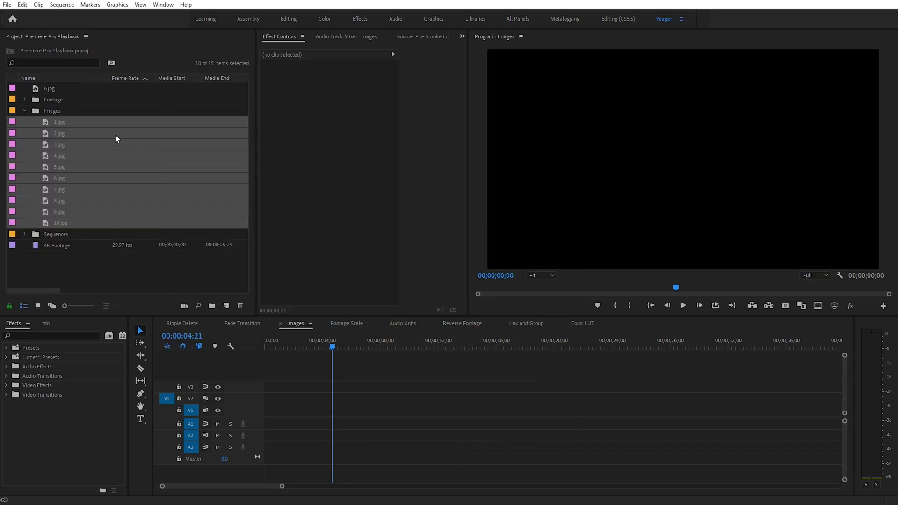
{"action": "left_click", "coordinate": [82, 279]}
{"action": "left_click", "coordinate": [52, 126]}
{"action": "left_click_drag", "start_coordinate": [130, 159], "coordinate": [266, 413]}
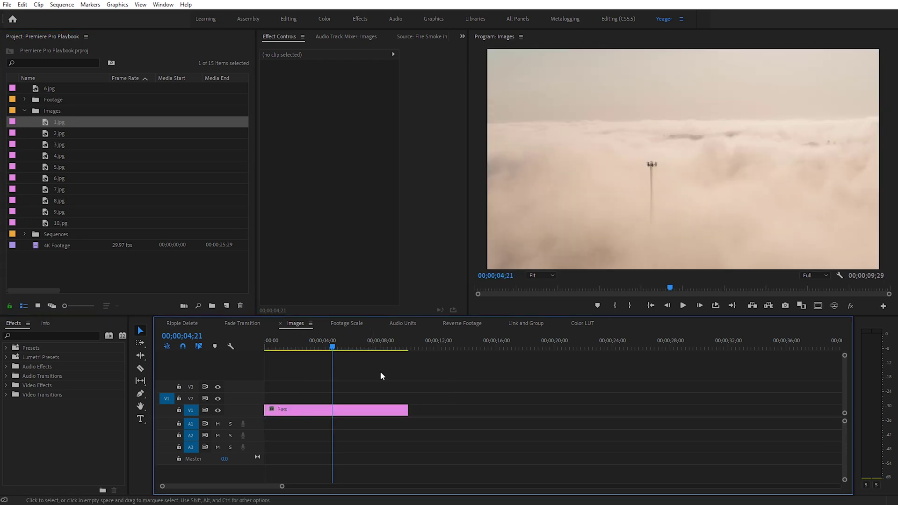
{"action": "left_click_drag", "start_coordinate": [397, 345], "coordinate": [405, 346]}
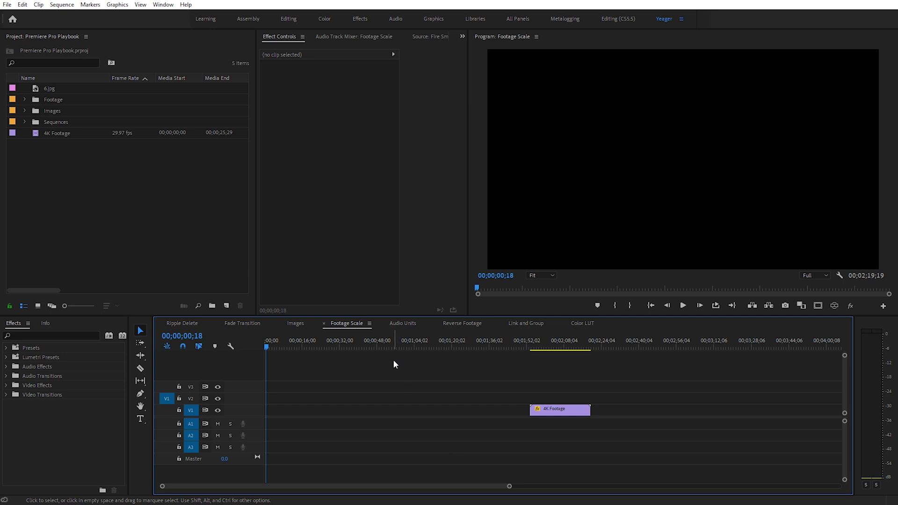
Step: Place 4K Footage at the sequence start, enter Scale 50, then scrub it up to 71
{"action": "left_click_drag", "start_coordinate": [46, 133], "coordinate": [269, 413]}
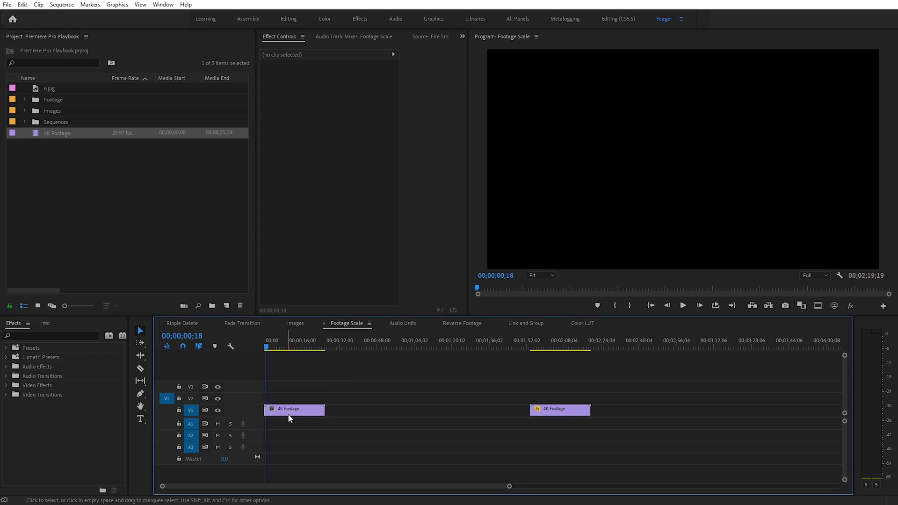
{"action": "left_click", "coordinate": [276, 347]}
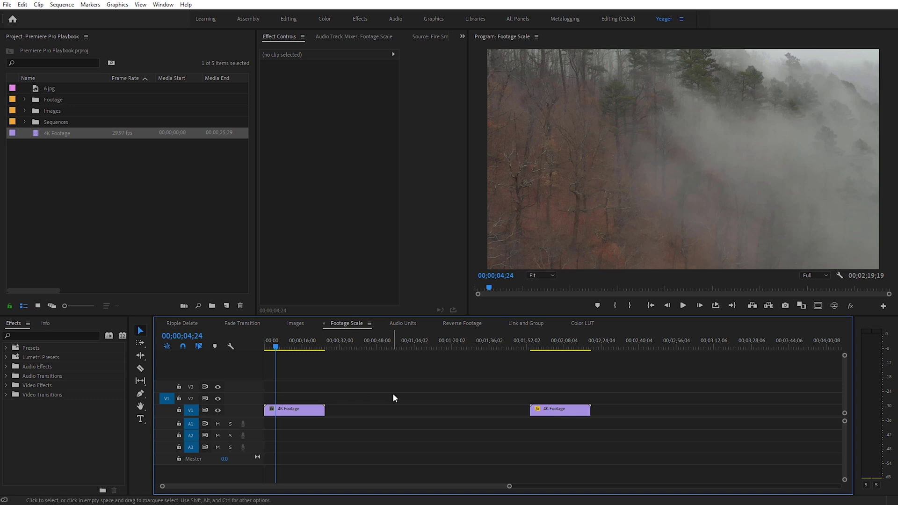
{"action": "left_click", "coordinate": [319, 410]}
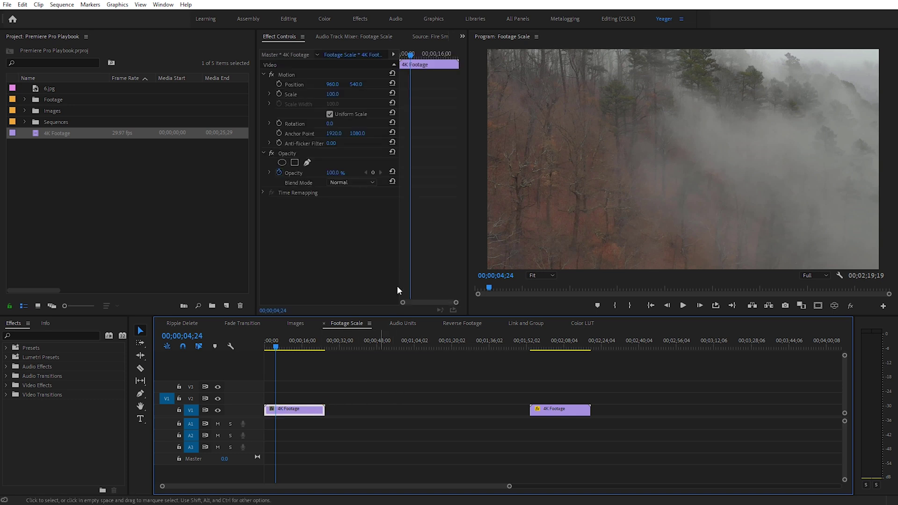
{"action": "left_click", "coordinate": [332, 94]}
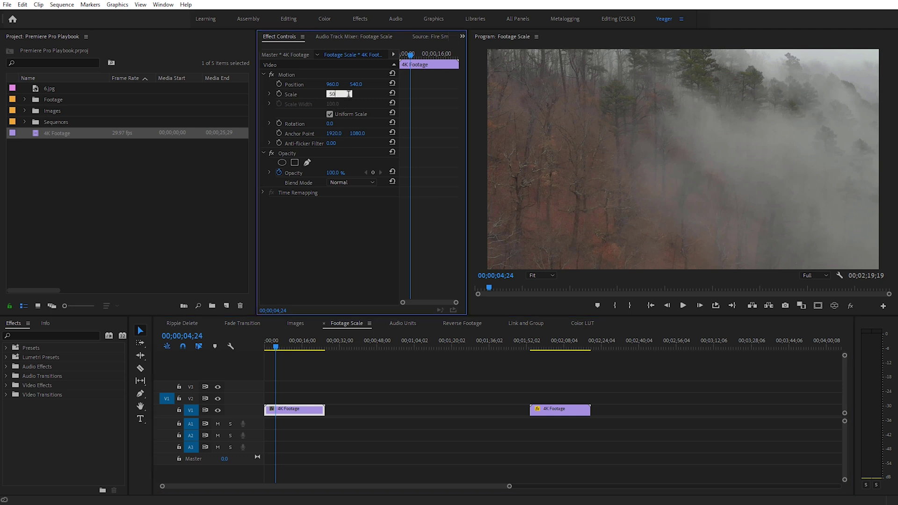
{"action": "key", "text": "Return"}
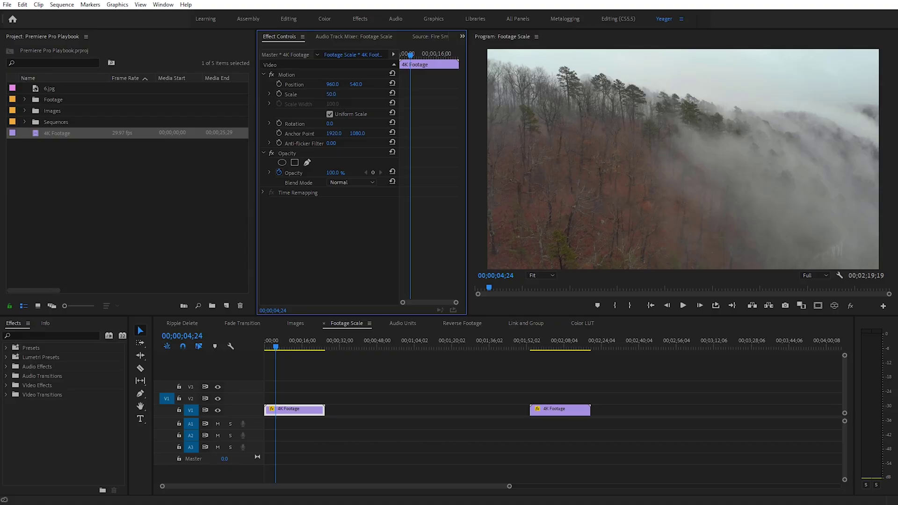
{"action": "left_click_drag", "start_coordinate": [331, 94], "coordinate": [340, 94]}
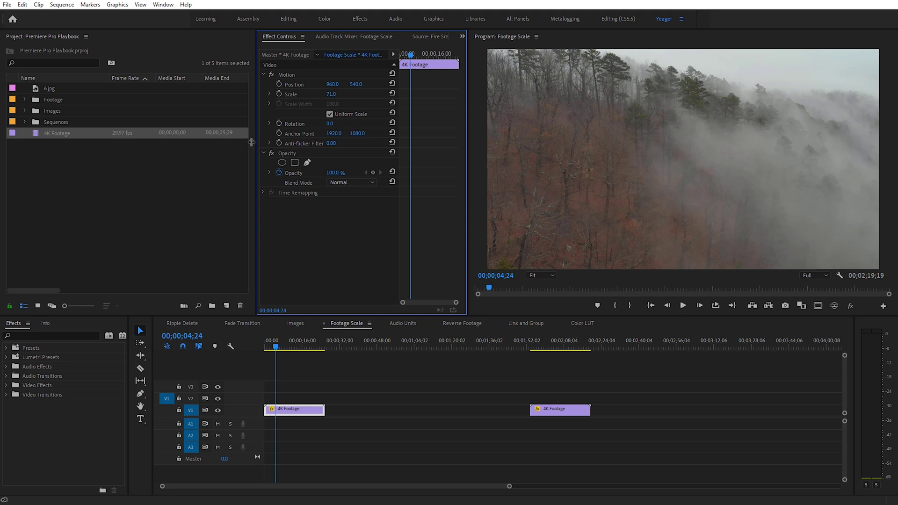
Step: Set Default Media Scaling to 'Set to frame size' in Media preferences
{"action": "left_click", "coordinate": [22, 4]}
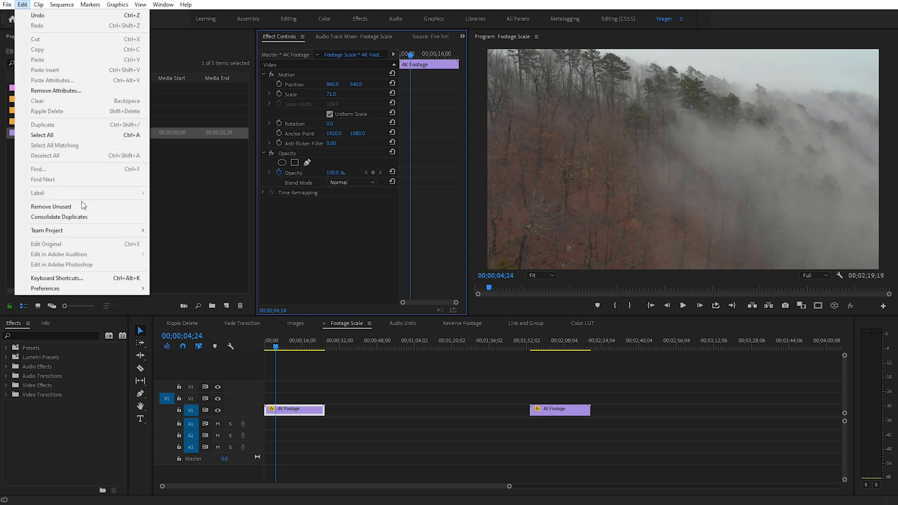
{"action": "mouse_move", "coordinate": [96, 286]}
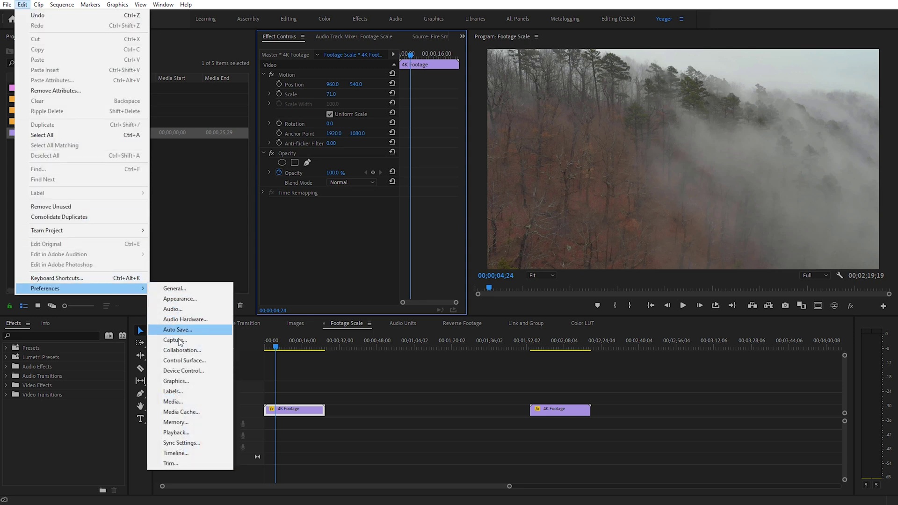
{"action": "left_click", "coordinate": [173, 401]}
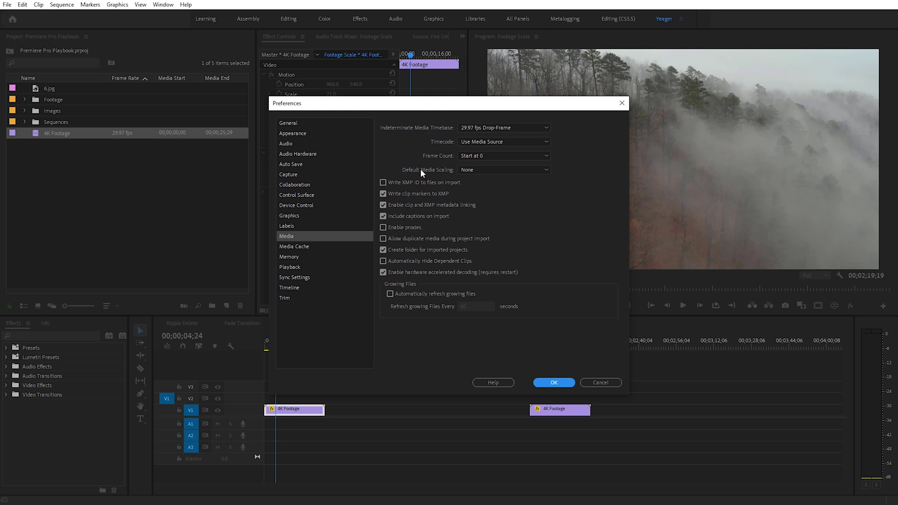
{"action": "left_click", "coordinate": [480, 169]}
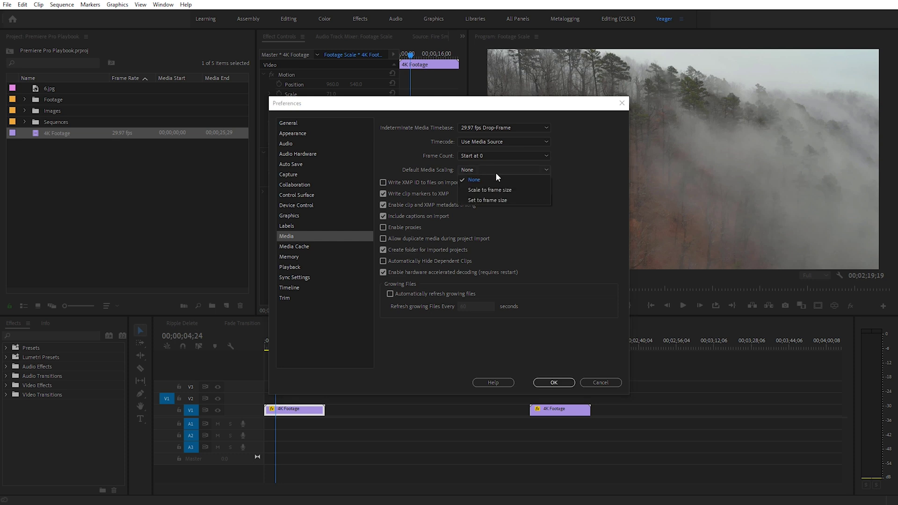
{"action": "left_click", "coordinate": [517, 200]}
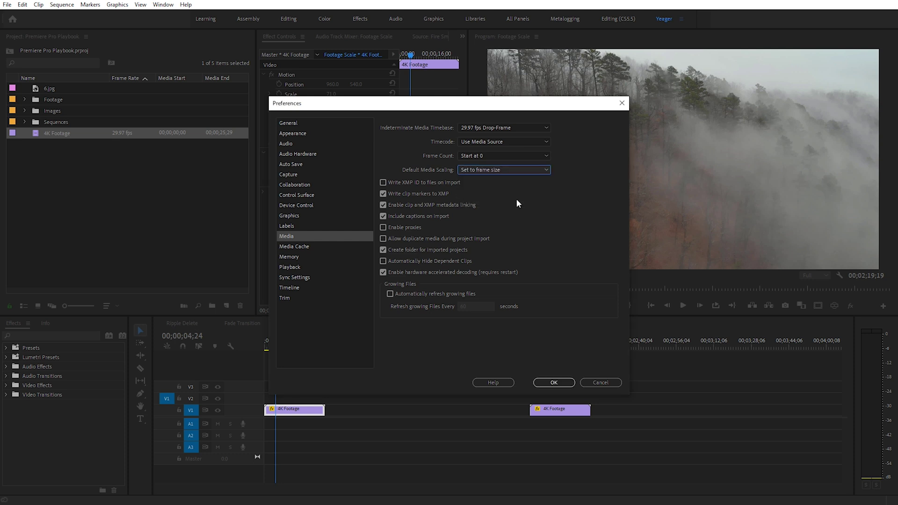
{"action": "left_click", "coordinate": [561, 384]}
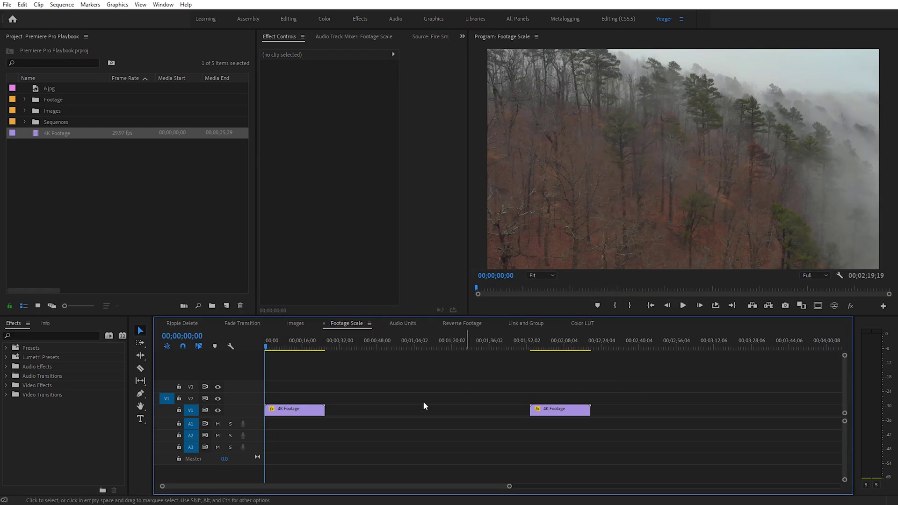
{"action": "left_click", "coordinate": [313, 415]}
Step: Delete the first 4K Footage clip, add a fresh copy at the start, and scrub its Scale to 80
{"action": "key", "text": "Delete"}
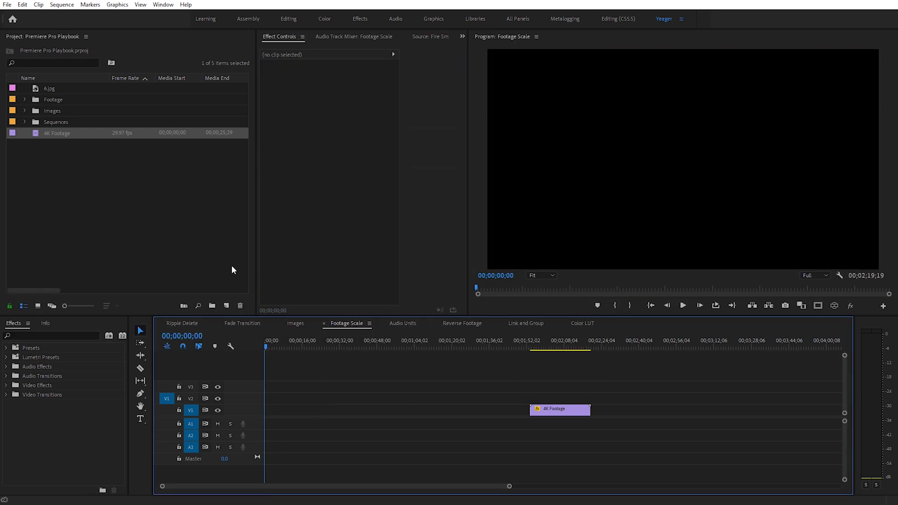
{"action": "left_click_drag", "start_coordinate": [47, 133], "coordinate": [279, 416]}
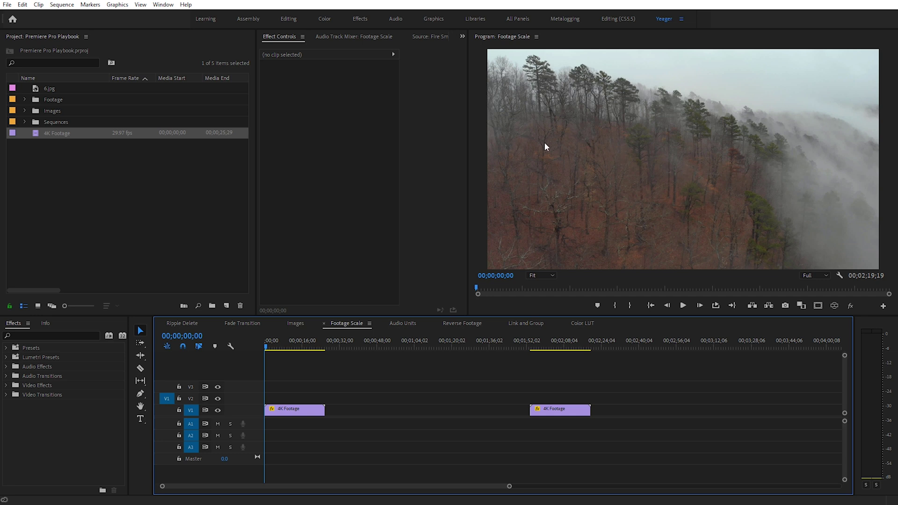
{"action": "left_click", "coordinate": [294, 411]}
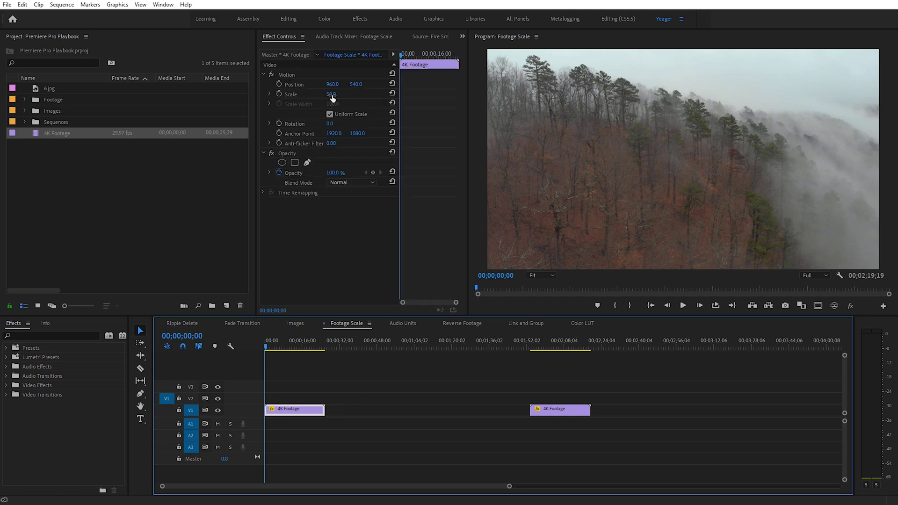
{"action": "left_click_drag", "start_coordinate": [331, 95], "coordinate": [345, 95]}
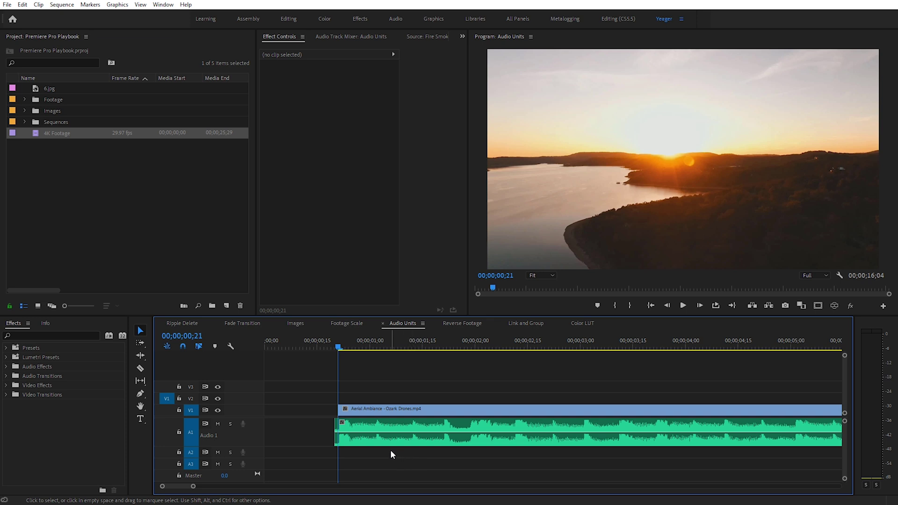
Step: Zoom in and shift the Ozark Drones audio on A1 one frame earlier, to 00;00;00;20
{"action": "key", "text": "="}
{"action": "key", "text": "="}
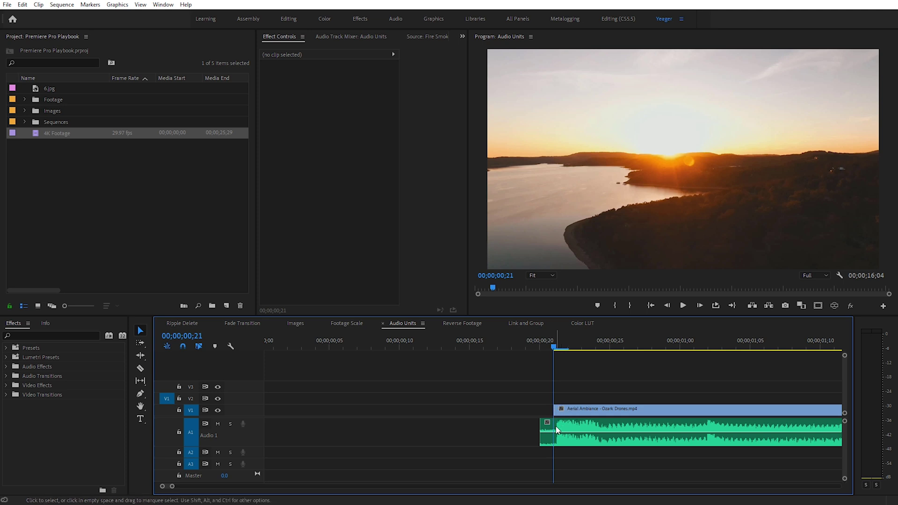
{"action": "mouse_move", "coordinate": [580, 430]}
{"action": "left_mouse_down"}
{"action": "mouse_move", "coordinate": [567, 428]}
{"action": "mouse_move", "coordinate": [577, 429]}
{"action": "left_mouse_up"}
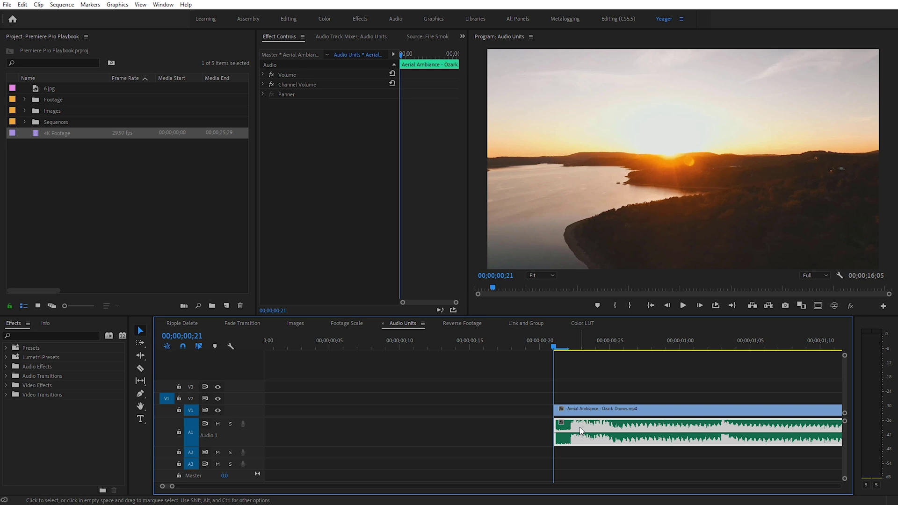
{"action": "key", "text": "alt+Left"}
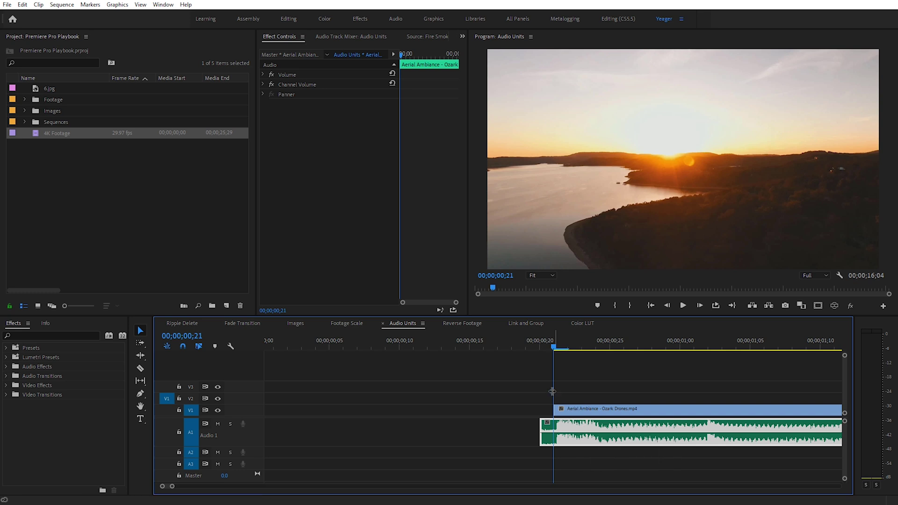
Step: Turn on audio time units and slide the Ozark Drones audio a sub-frame earlier
{"action": "right_click", "coordinate": [540, 341]}
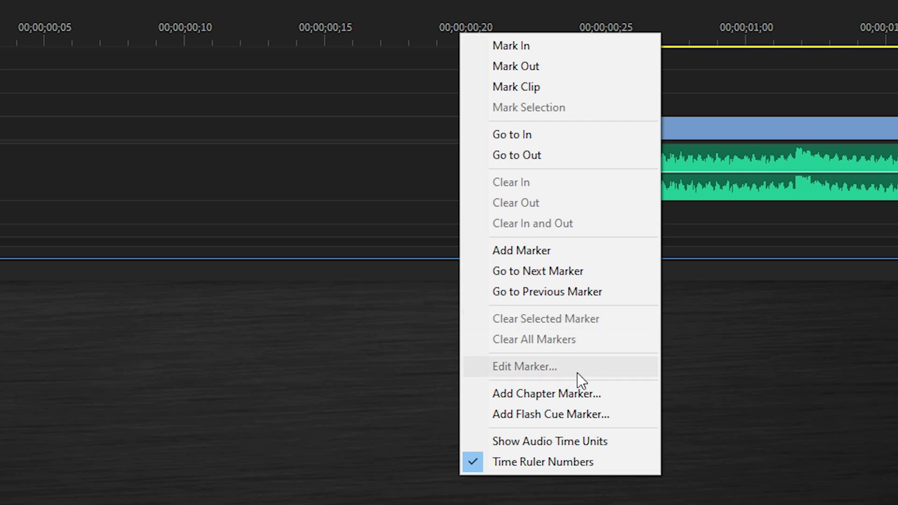
{"action": "left_click", "coordinate": [581, 444]}
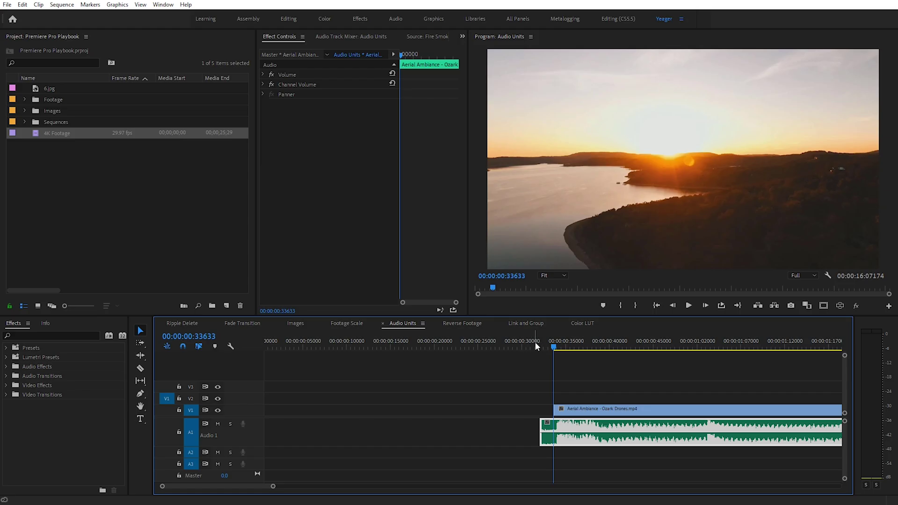
{"action": "key", "text": "equal"}
{"action": "key", "text": "equal"}
{"action": "key", "text": "equal"}
{"action": "key", "text": "equal"}
{"action": "key", "text": "equal"}
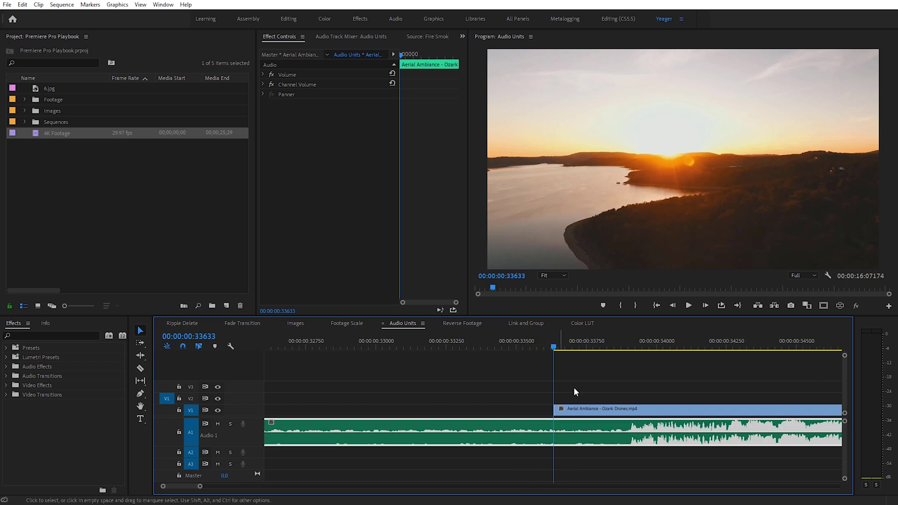
{"action": "left_click_drag", "start_coordinate": [625, 424], "coordinate": [583, 427]}
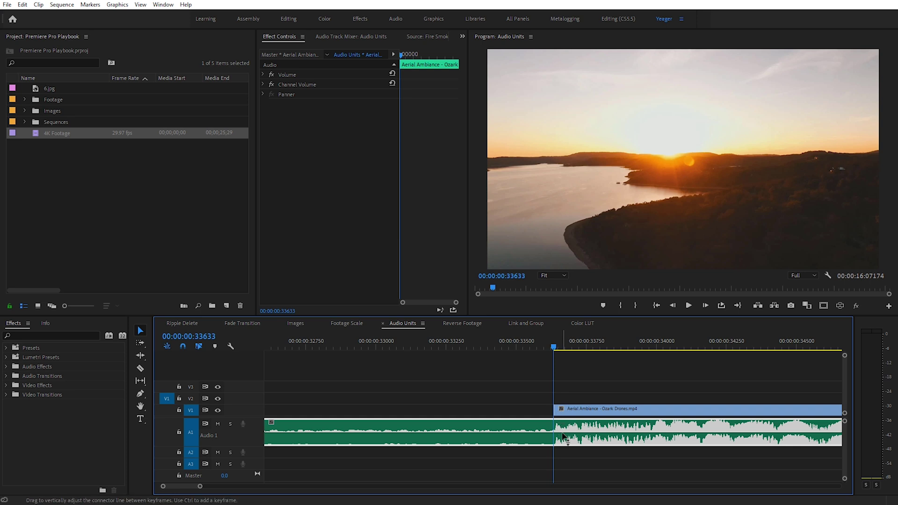
Step: Zoom out, deselect the audio, and switch the ruler back to frame timecode
{"action": "key", "text": "minus"}
{"action": "key", "text": "minus"}
{"action": "key", "text": "minus"}
{"action": "key", "text": "minus"}
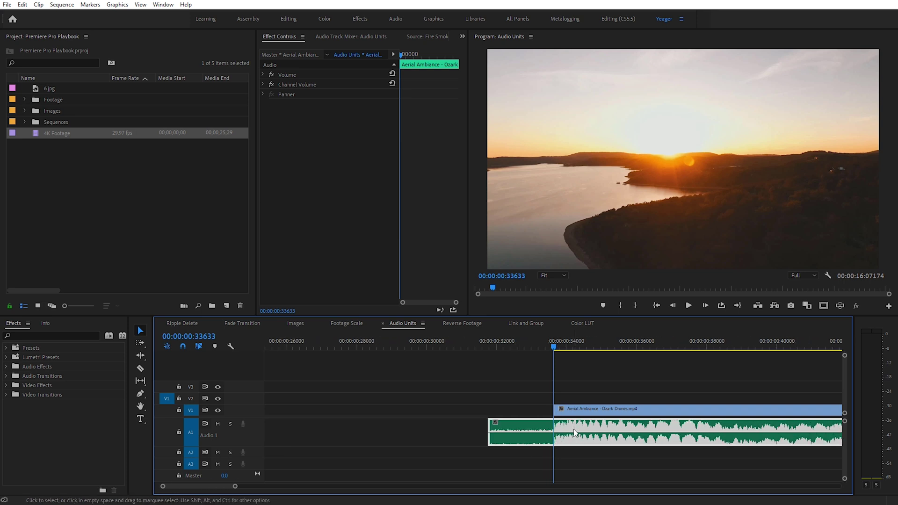
{"action": "left_click", "coordinate": [573, 451]}
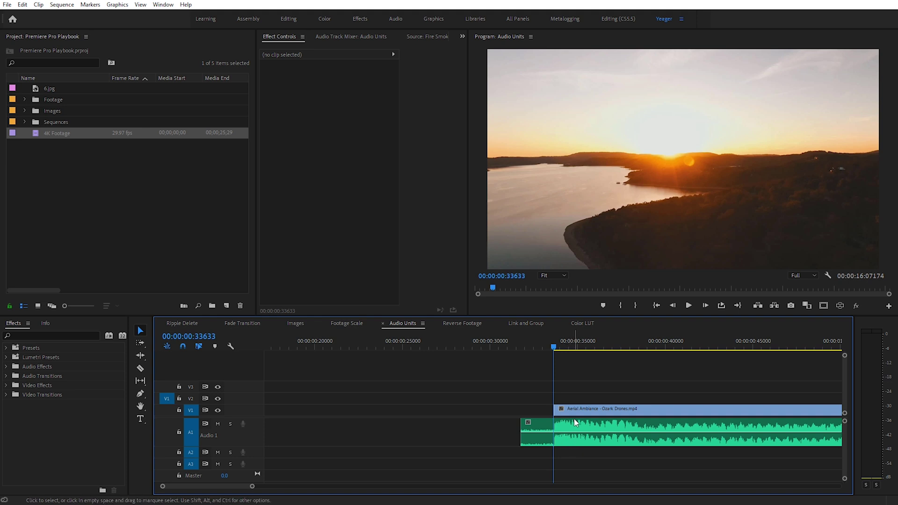
{"action": "right_click", "coordinate": [557, 344]}
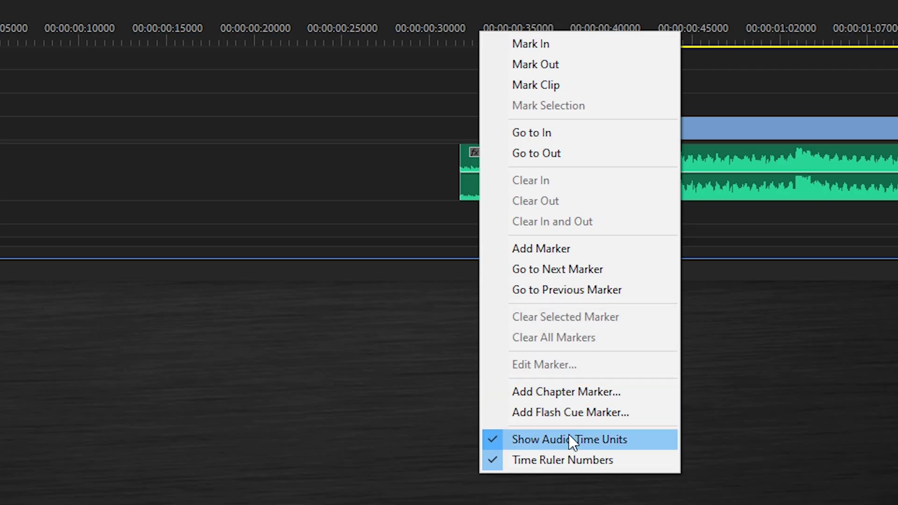
{"action": "left_click", "coordinate": [569, 439]}
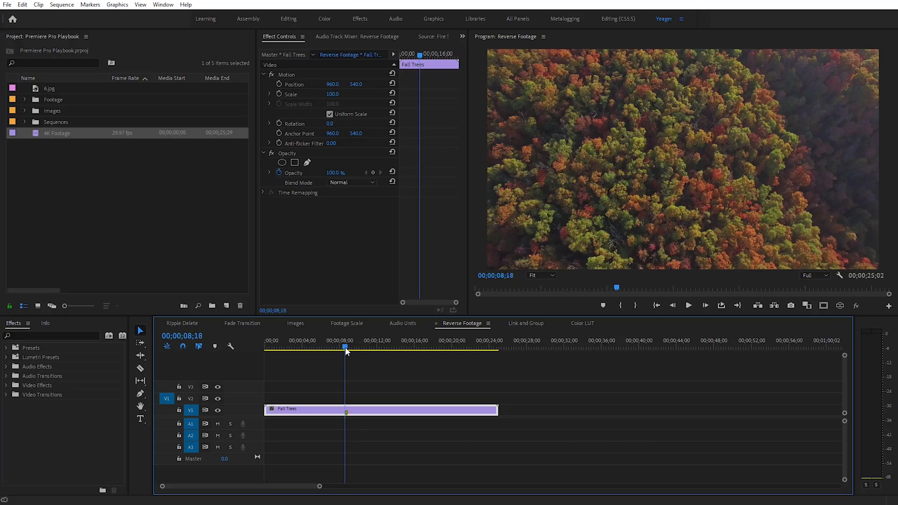
{"action": "left_click_drag", "start_coordinate": [345, 351], "coordinate": [398, 350]}
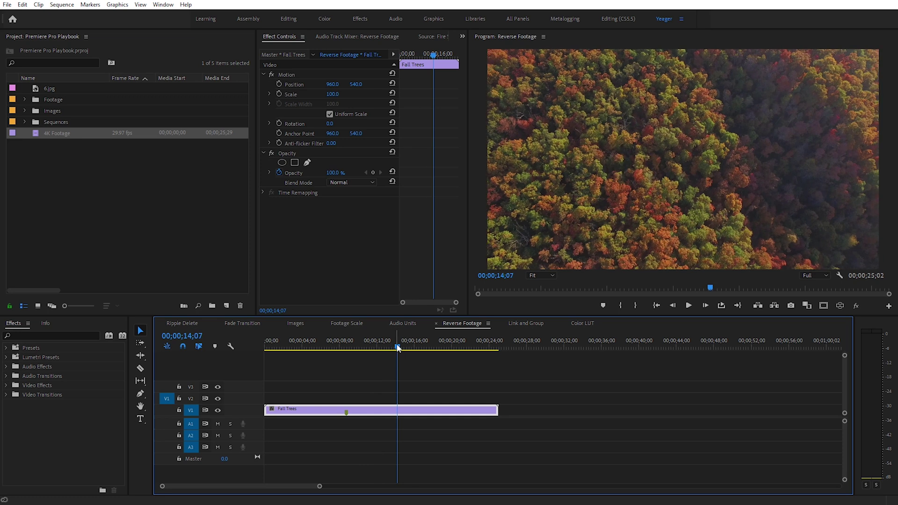
Step: Reverse the Fall Trees clip's speed to -100% and scrub through to preview it
{"action": "right_click", "coordinate": [414, 412]}
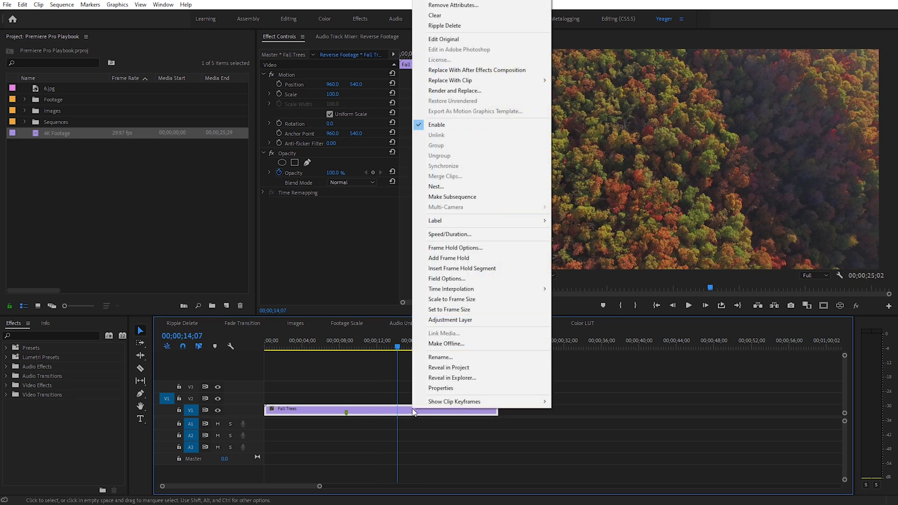
{"action": "left_click", "coordinate": [442, 235]}
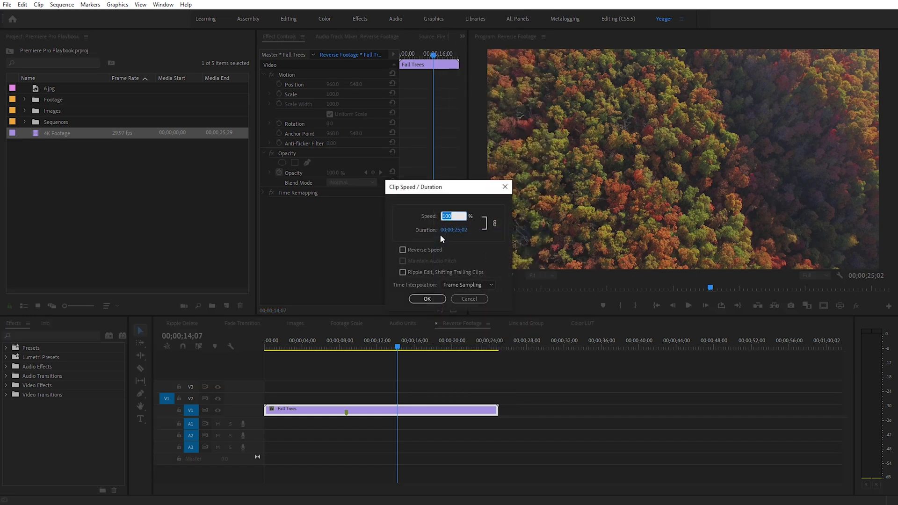
{"action": "left_click", "coordinate": [402, 250]}
{"action": "left_click", "coordinate": [427, 299]}
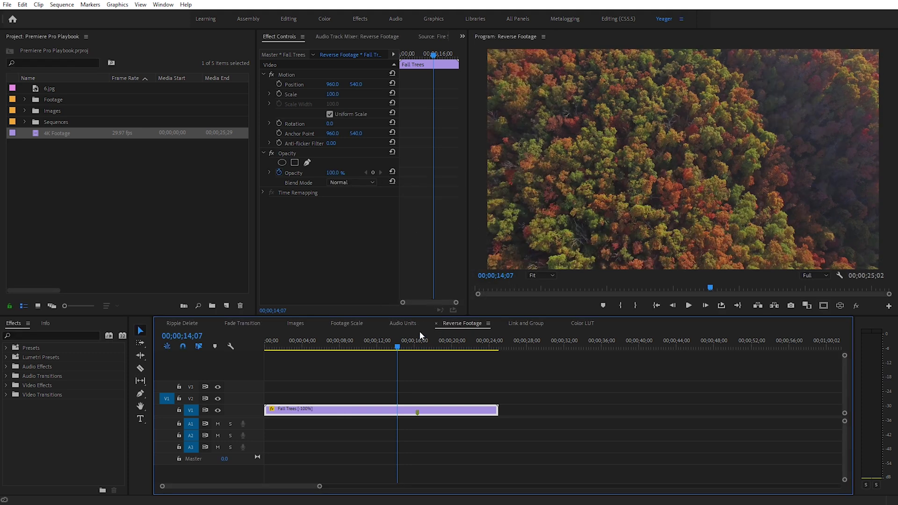
{"action": "left_click_drag", "start_coordinate": [398, 348], "coordinate": [445, 352]}
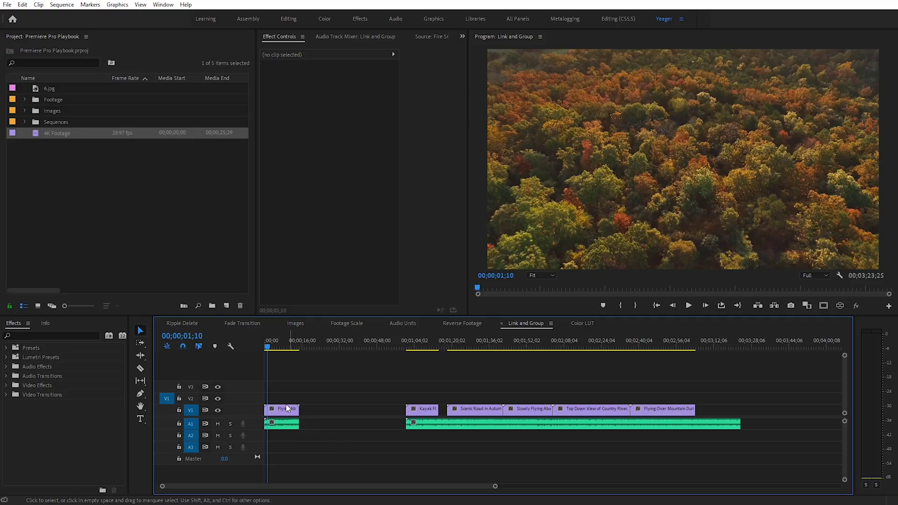
Step: Nudge the opening Flying Above clip's rain audio on A1 slightly later than its video
{"action": "left_click", "coordinate": [285, 411]}
{"action": "mouse_move", "coordinate": [288, 424]}
{"action": "left_mouse_down"}
{"action": "mouse_move", "coordinate": [306, 434]}
{"action": "mouse_move", "coordinate": [295, 426]}
{"action": "left_mouse_up"}
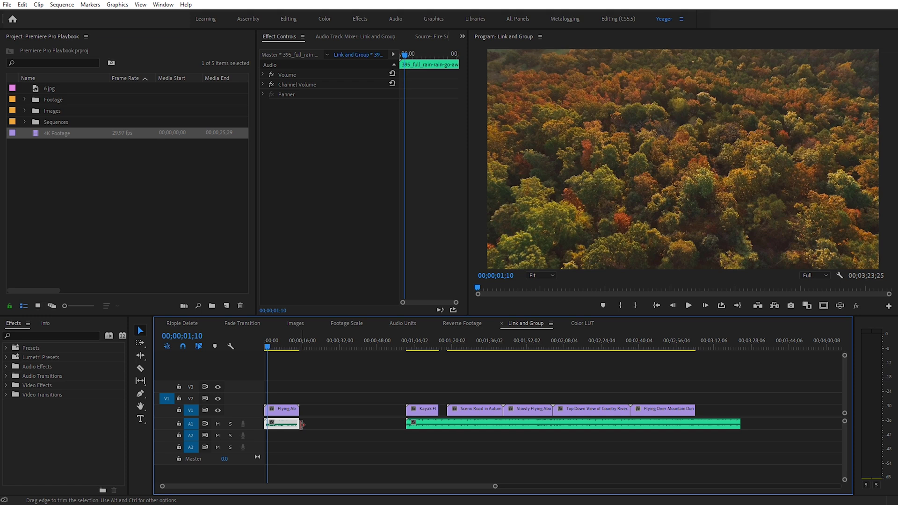
Step: Link Flying Above Fall Trees' video and audio, then move the linked clip about 15 seconds later
{"action": "left_click", "coordinate": [315, 397]}
{"action": "left_click_drag", "start_coordinate": [312, 391], "coordinate": [280, 433]}
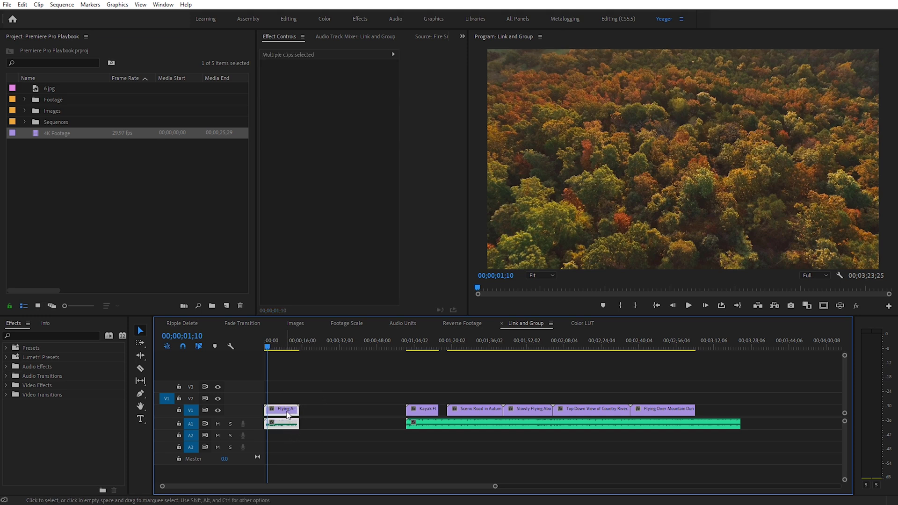
{"action": "right_click", "coordinate": [287, 415]}
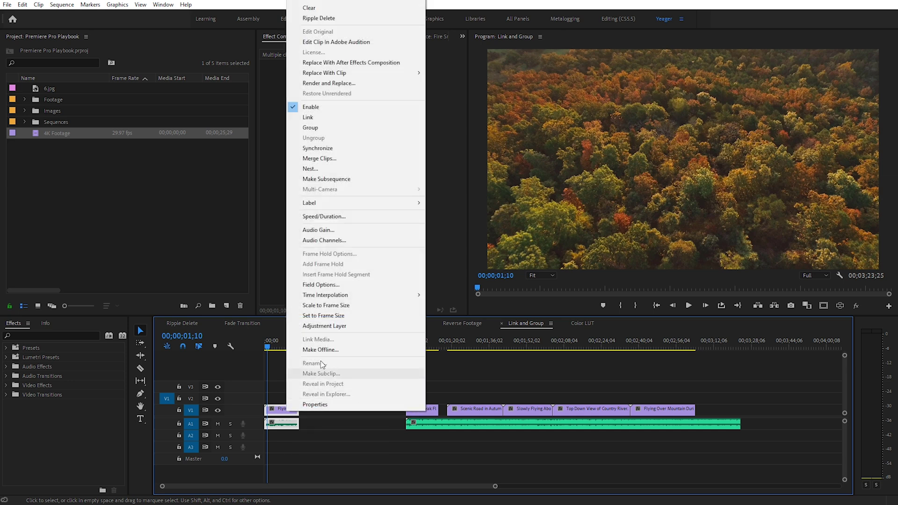
{"action": "left_click", "coordinate": [308, 117]}
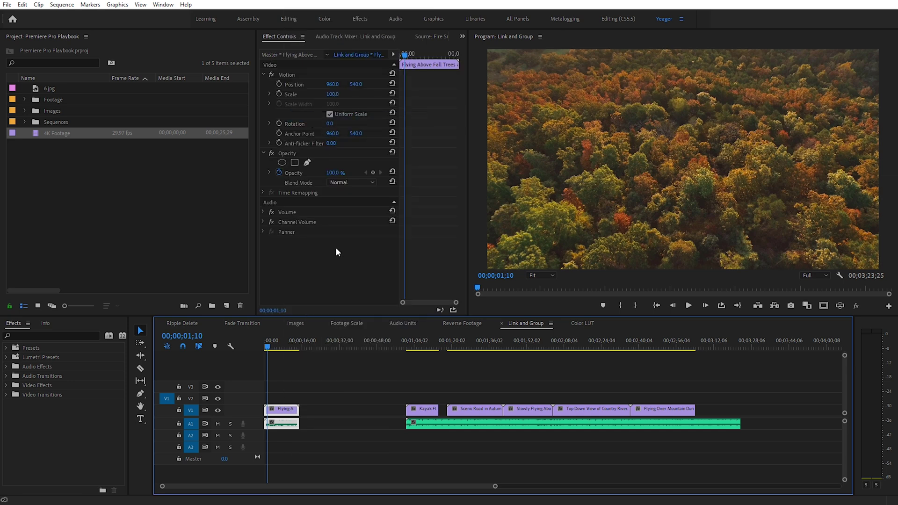
{"action": "left_click", "coordinate": [323, 397]}
{"action": "left_click_drag", "start_coordinate": [290, 414], "coordinate": [318, 422]}
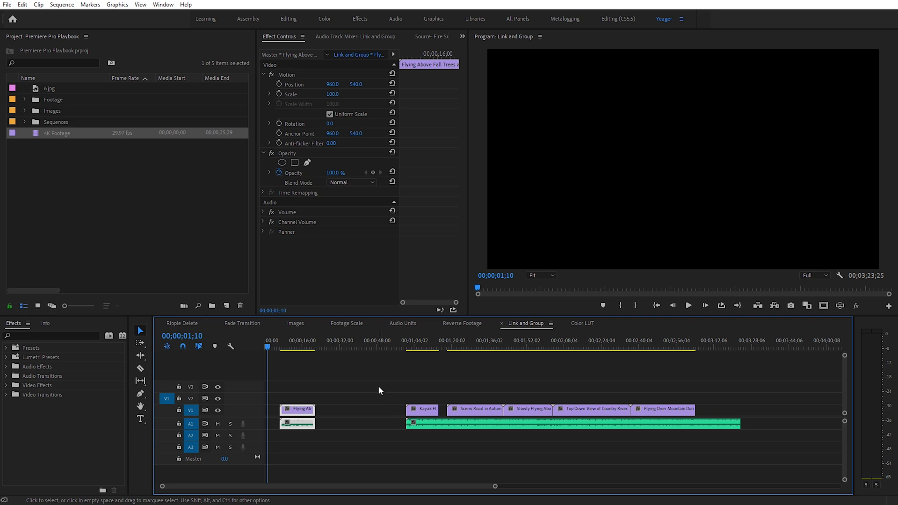
Step: Group the remaining clips with the long audio, shift them earlier, and trim the Country River clip and audio ends
{"action": "left_click_drag", "start_coordinate": [390, 380], "coordinate": [685, 449]}
{"action": "right_click", "coordinate": [536, 412]}
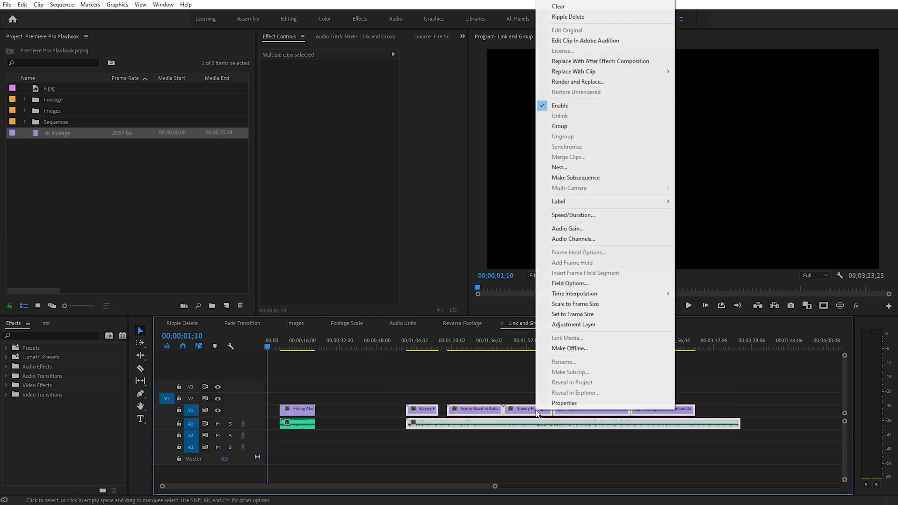
{"action": "left_click", "coordinate": [563, 128]}
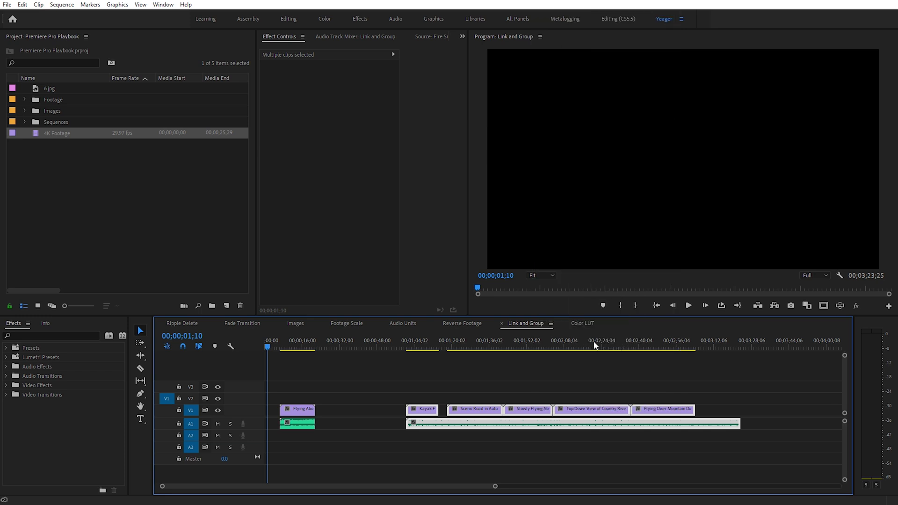
{"action": "left_click", "coordinate": [574, 394]}
{"action": "left_click_drag", "start_coordinate": [542, 410], "coordinate": [458, 413]}
{"action": "left_click", "coordinate": [496, 395]}
{"action": "left_click_drag", "start_coordinate": [599, 409], "coordinate": [581, 411]}
{"action": "left_click_drag", "start_coordinate": [706, 422], "coordinate": [566, 422]}
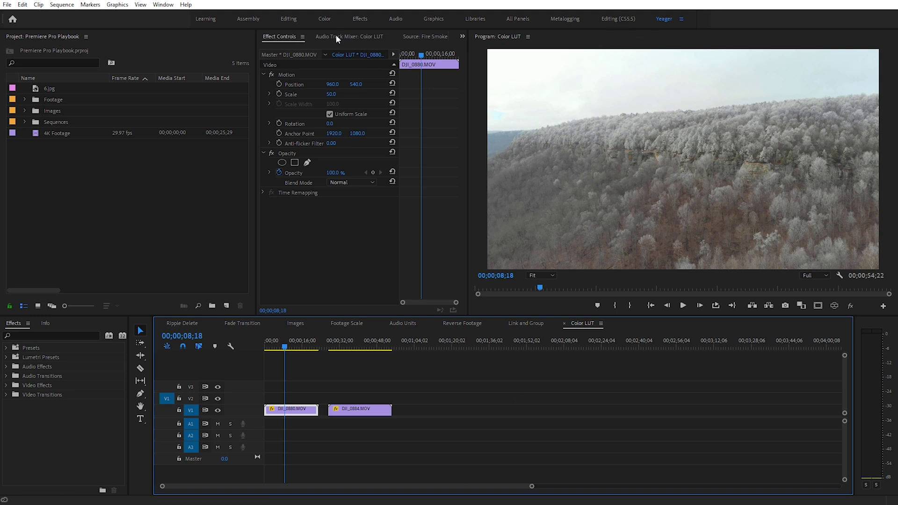
Step: In the Color workspace, give DJI_0880 Temperature -15.8, Contrast 62.8, Highlights 79.2 and Vibrance 66.1
{"action": "left_click", "coordinate": [324, 18]}
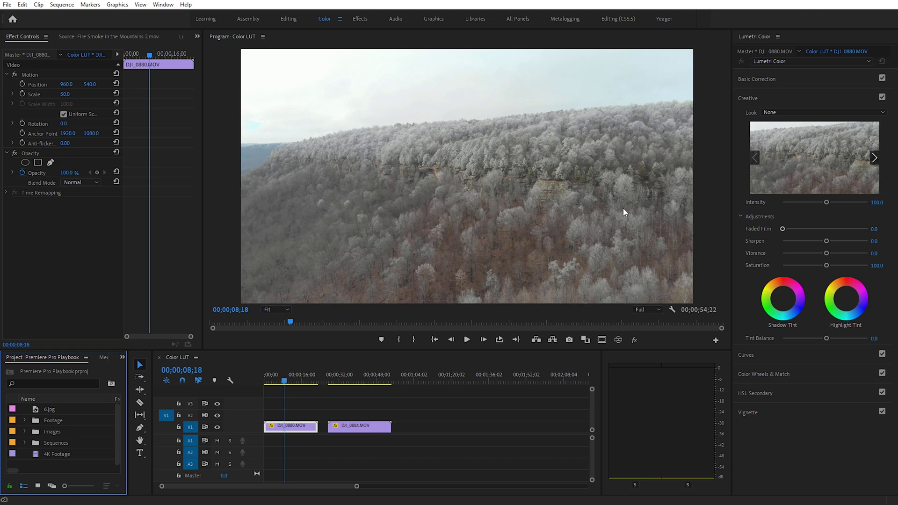
{"action": "left_click", "coordinate": [811, 80]}
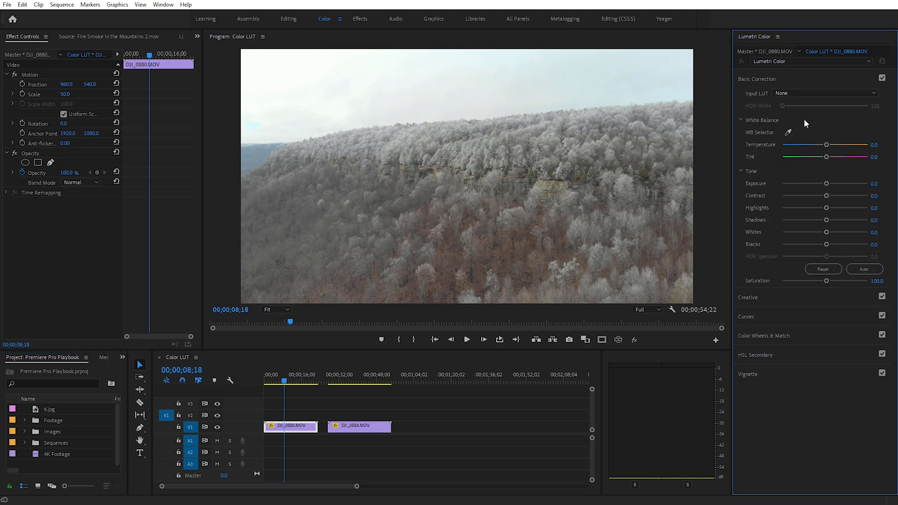
{"action": "left_click_drag", "start_coordinate": [826, 144], "coordinate": [818, 146]}
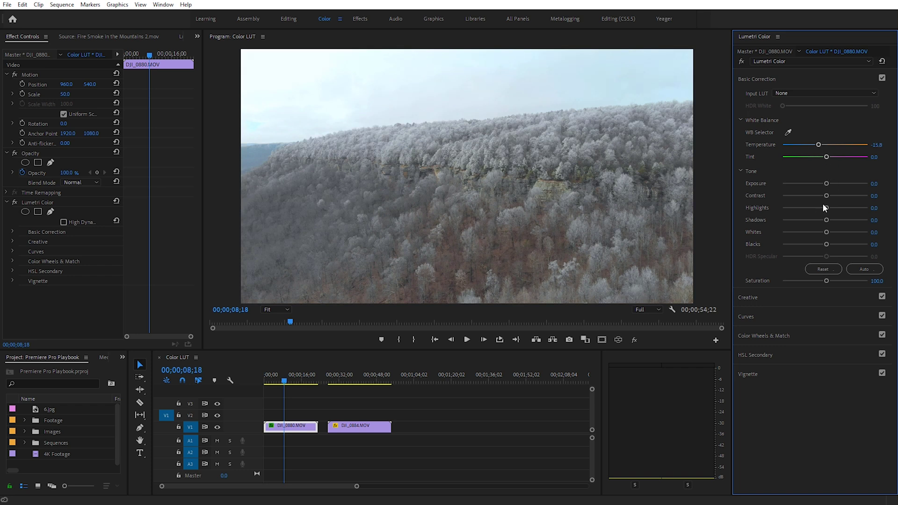
{"action": "left_click_drag", "start_coordinate": [826, 196], "coordinate": [855, 211]}
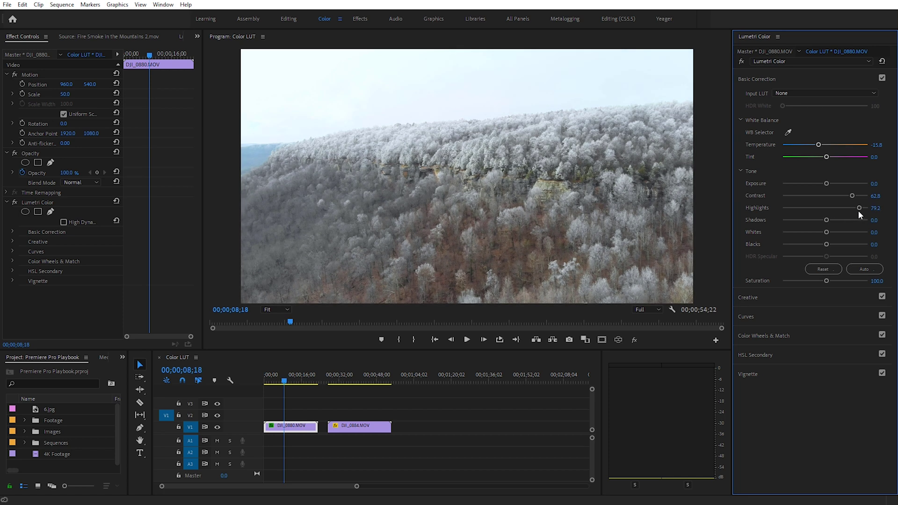
{"action": "left_click", "coordinate": [804, 301]}
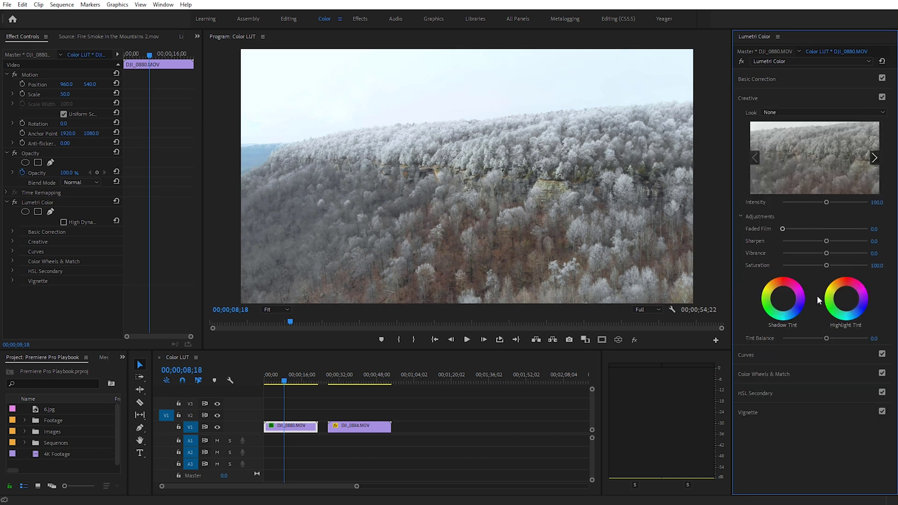
{"action": "left_click_drag", "start_coordinate": [826, 252], "coordinate": [853, 254]}
Step: Lower the red channel in Lumetri RGB Curves to give DJI_0880 a bluish tint
{"action": "left_click", "coordinate": [813, 354]}
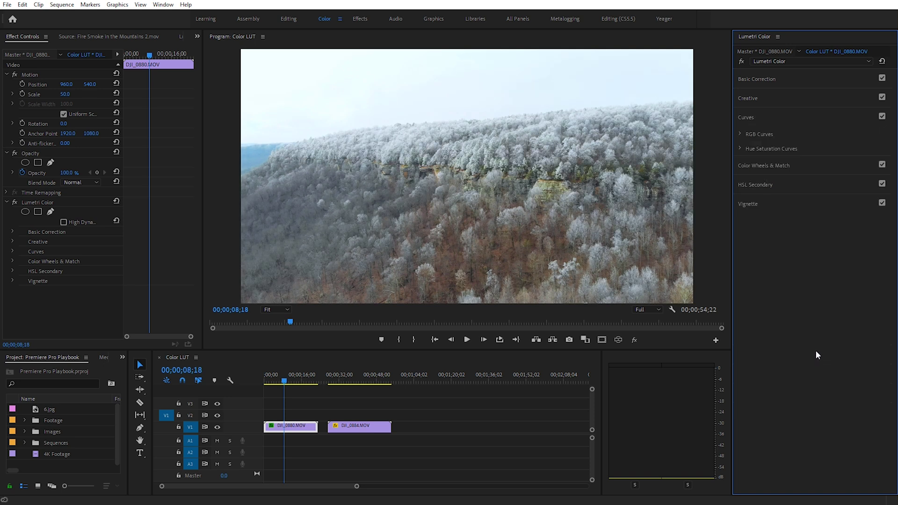
{"action": "left_click", "coordinate": [741, 135]}
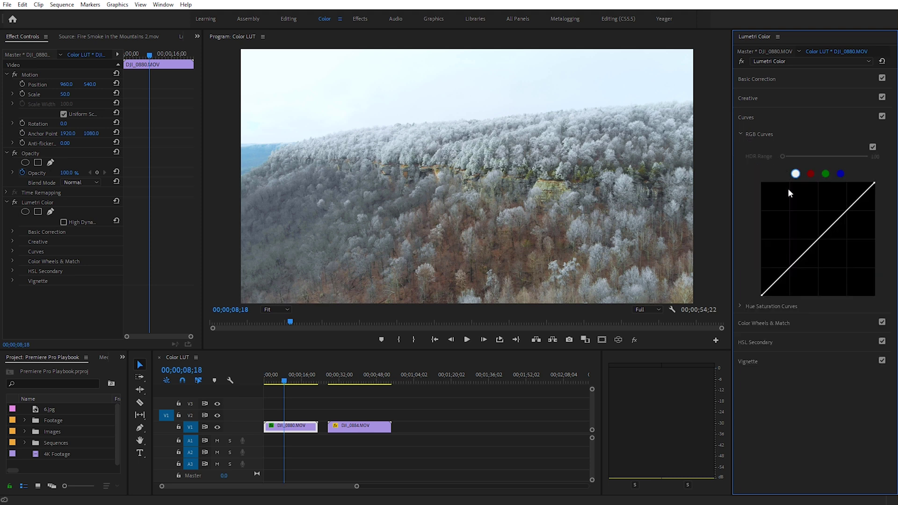
{"action": "left_click", "coordinate": [810, 173]}
{"action": "left_click_drag", "start_coordinate": [783, 276], "coordinate": [785, 277]}
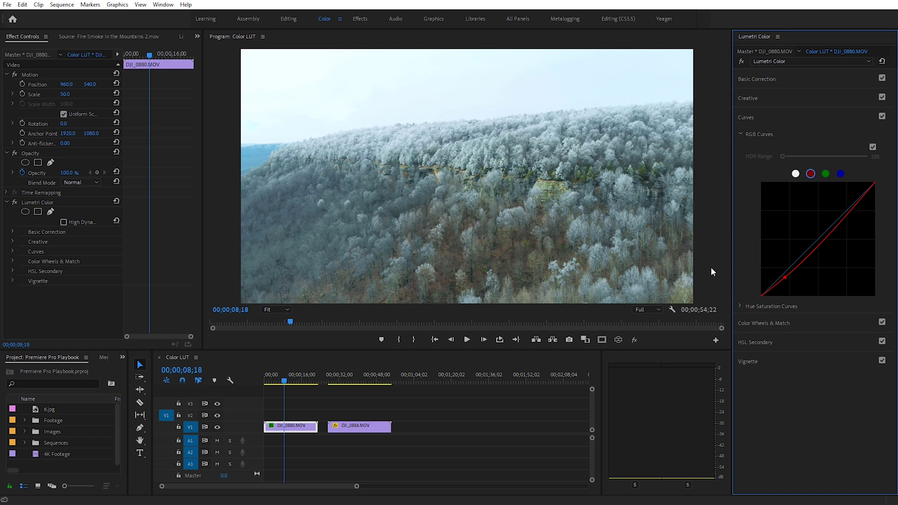
{"action": "left_click", "coordinate": [778, 37]}
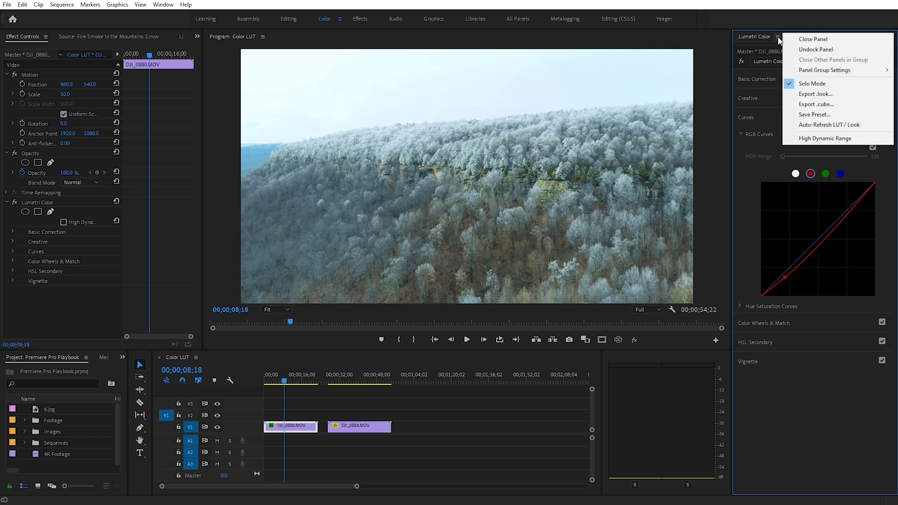
Step: Export the DJI_0880 grade as a .cube LUT named 'Winter Drone LUT' and select the DJI_0884 clip
{"action": "left_click", "coordinate": [831, 105]}
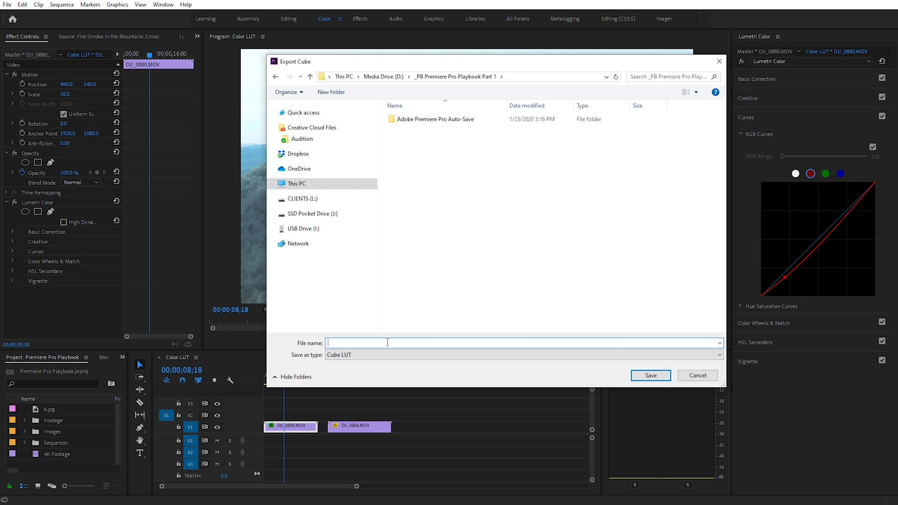
{"action": "type", "text": "Winter Drone LUT"}
{"action": "left_click", "coordinate": [651, 375]}
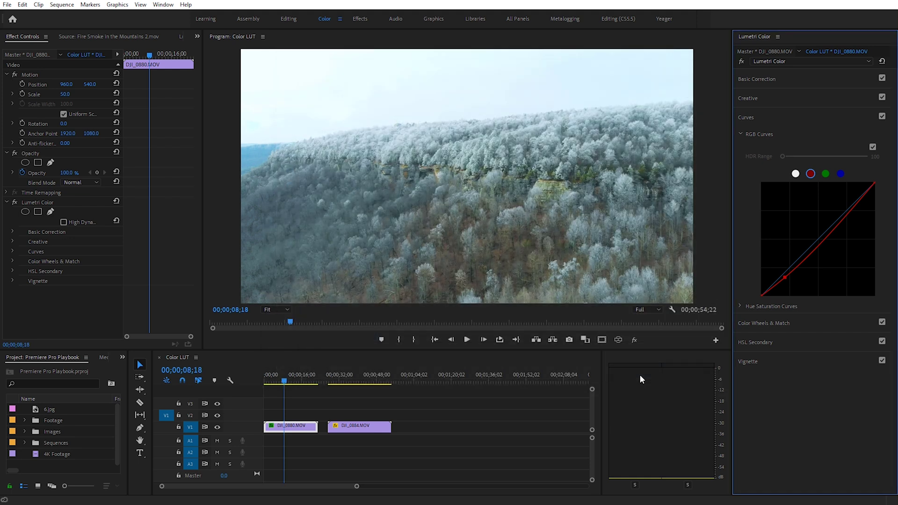
{"action": "left_click", "coordinate": [357, 382]}
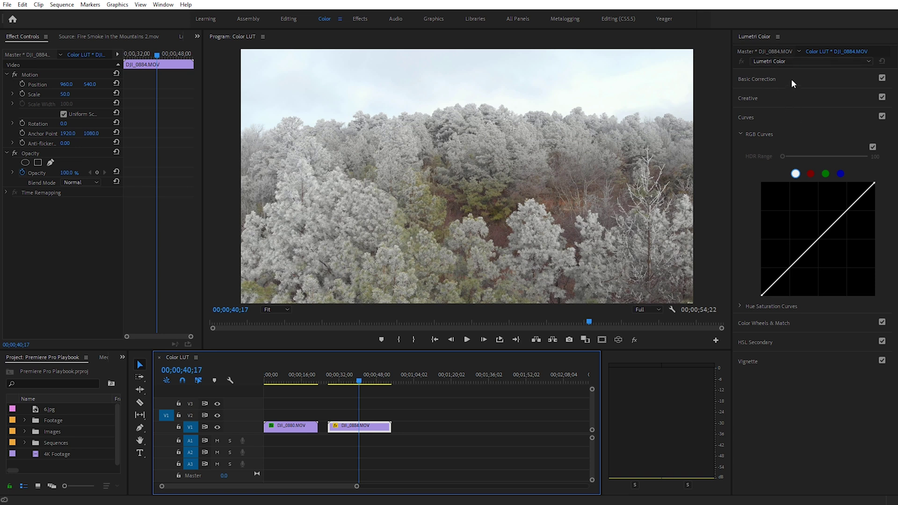
Step: Load Winter Drone LUT.cube as the Lumetri Creative Look on DJI_0884
{"action": "left_click", "coordinate": [792, 95]}
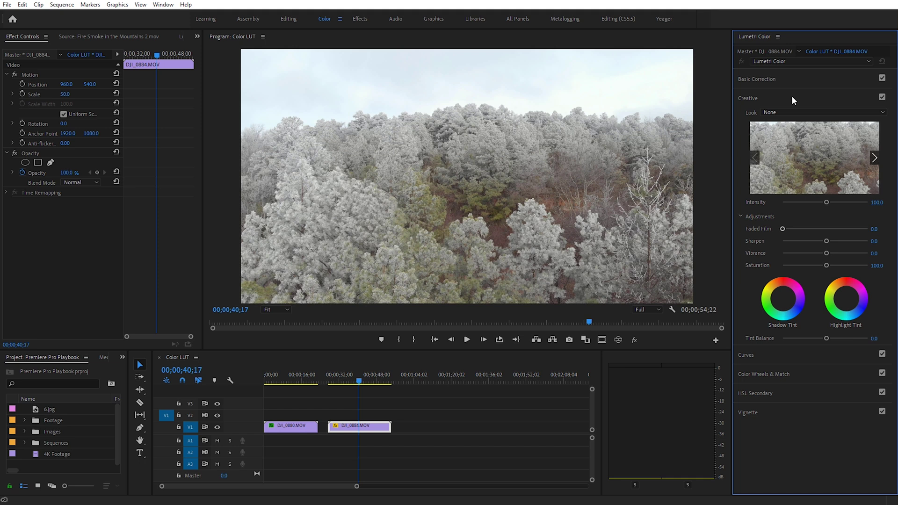
{"action": "left_click", "coordinate": [796, 81]}
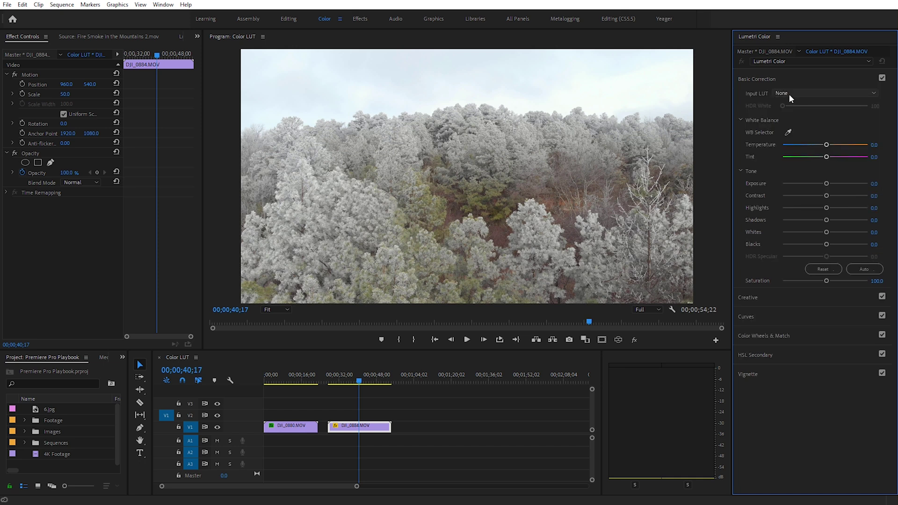
{"action": "left_click", "coordinate": [786, 295]}
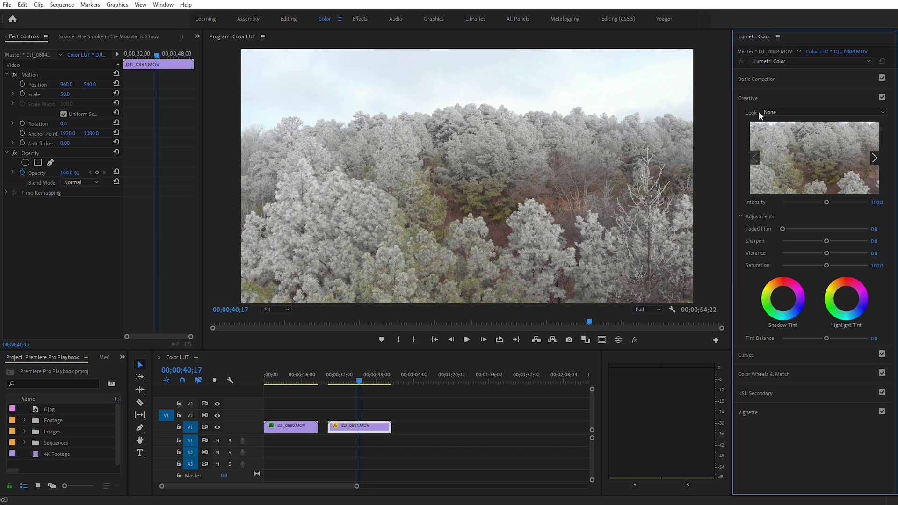
{"action": "left_click", "coordinate": [774, 114]}
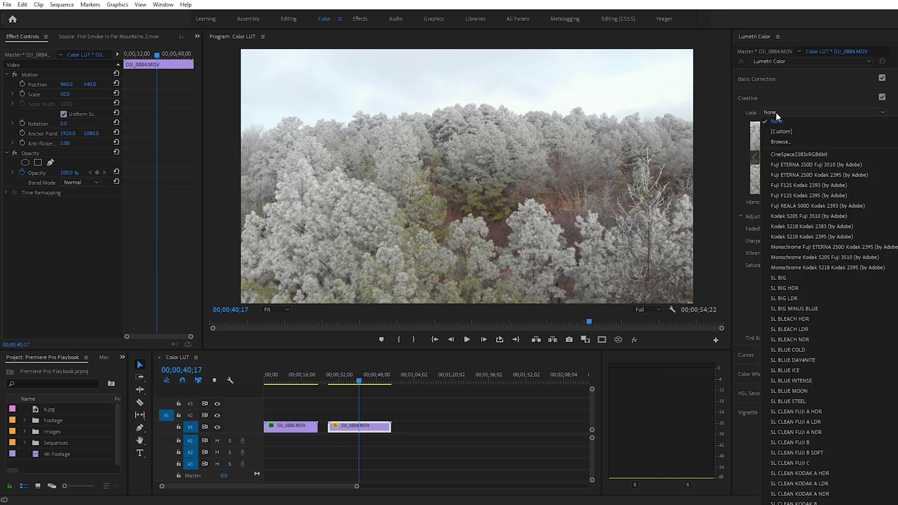
{"action": "left_click", "coordinate": [789, 140]}
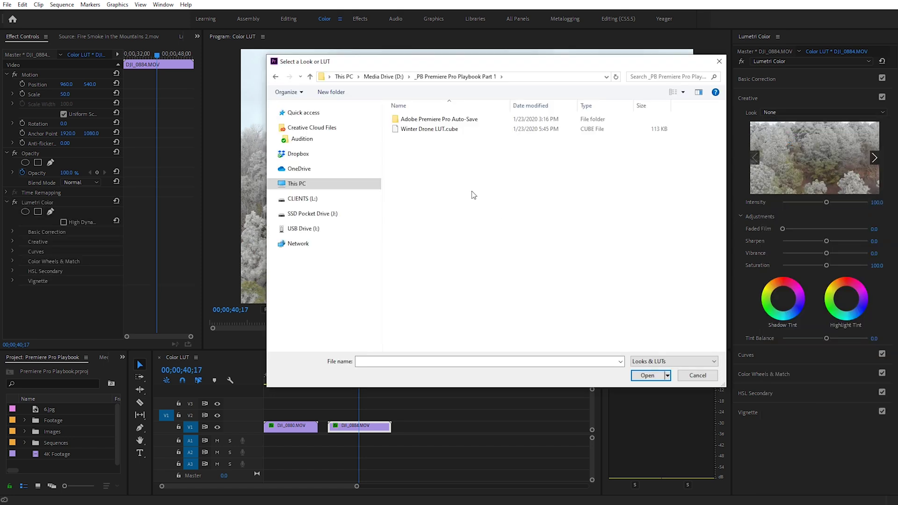
{"action": "left_click", "coordinate": [439, 132]}
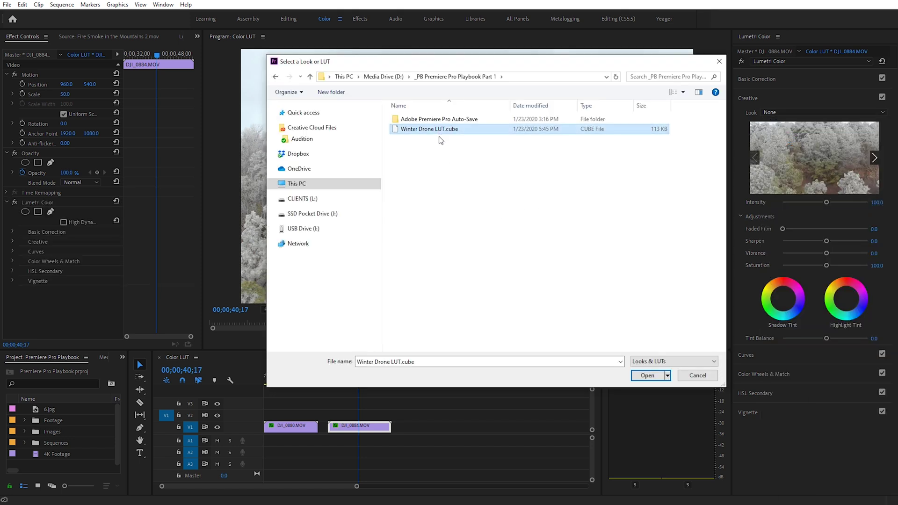
{"action": "left_click", "coordinate": [647, 376]}
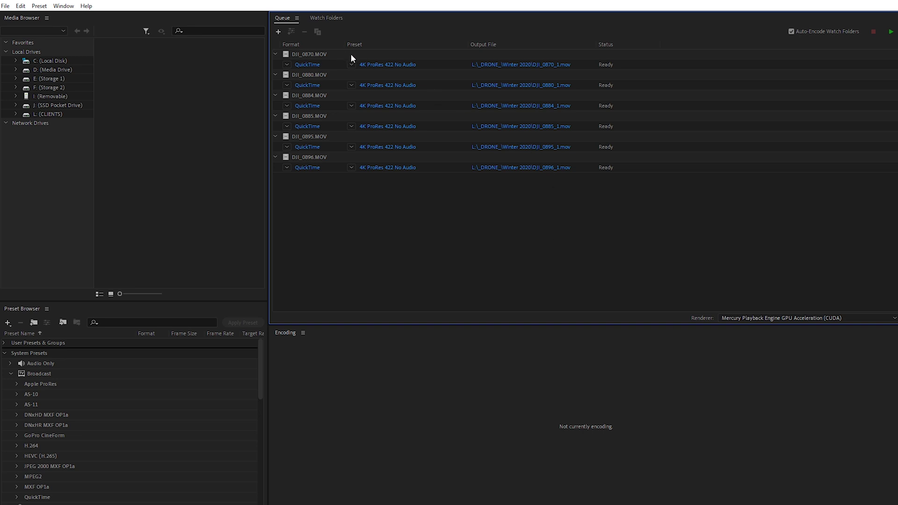
Step: Open the 4K ProRes 422 No Audio export settings for the DJI_0870 queue job
{"action": "left_click", "coordinate": [369, 64]}
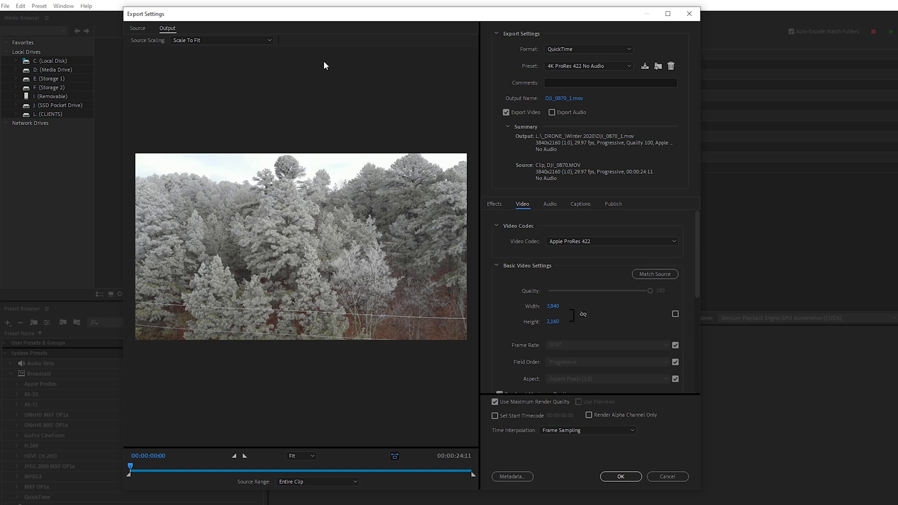
Step: Enable Lumetri Look / LUT in the DJI_0870 export effects and load Winter Drone LUT.cube
{"action": "left_click", "coordinate": [497, 206]}
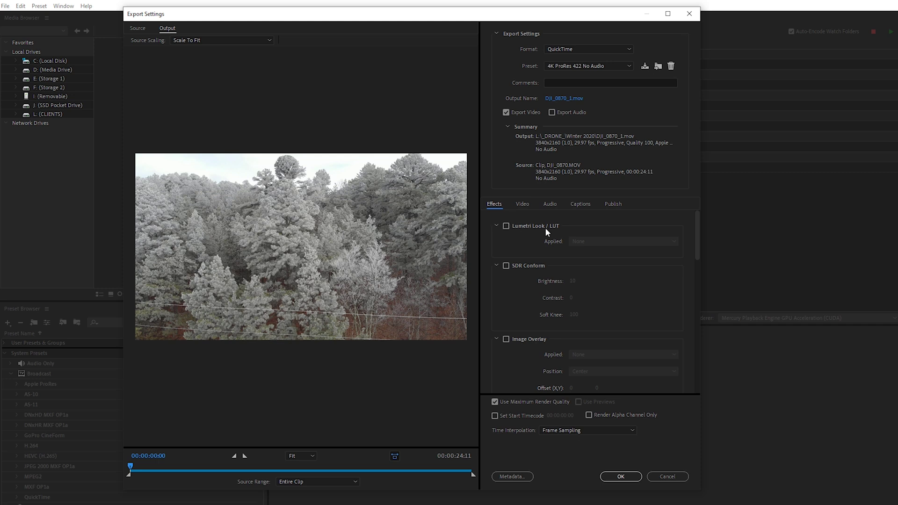
{"action": "left_click", "coordinate": [506, 226]}
{"action": "left_click", "coordinate": [582, 243]}
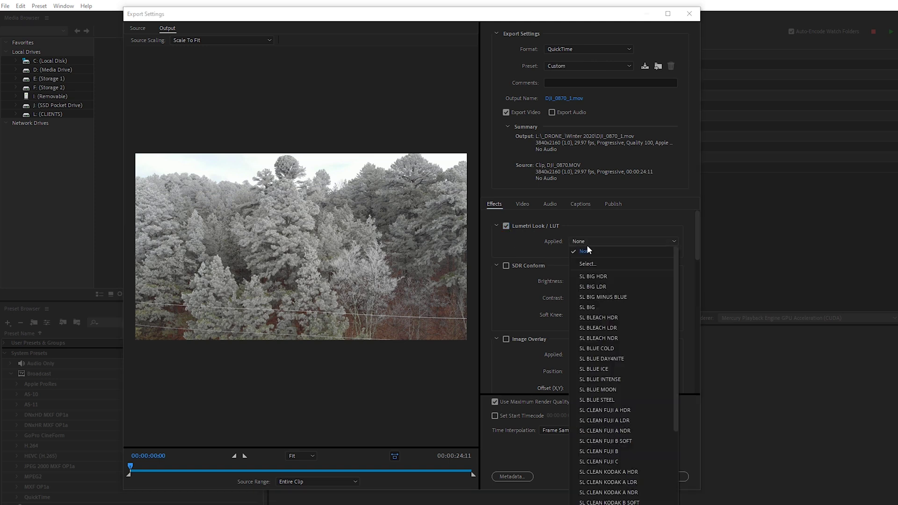
{"action": "left_click", "coordinate": [591, 264]}
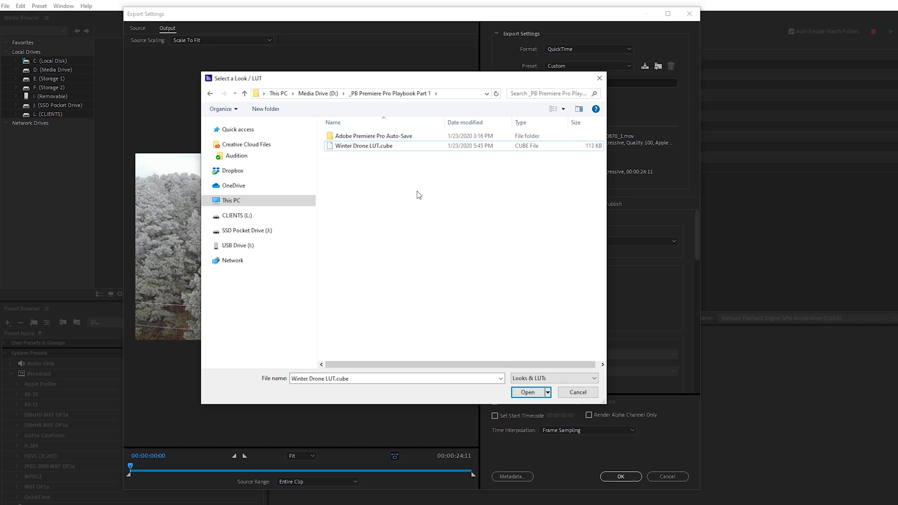
{"action": "left_click", "coordinate": [355, 146]}
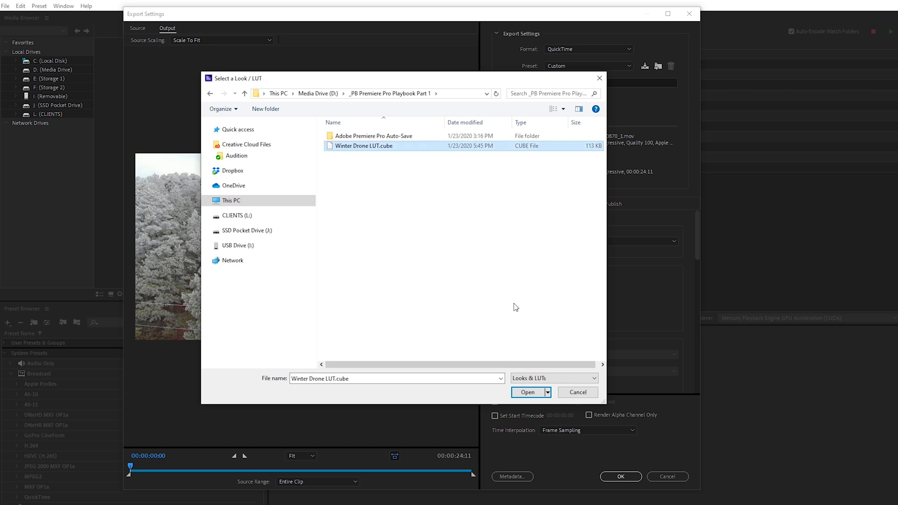
{"action": "left_click", "coordinate": [526, 393]}
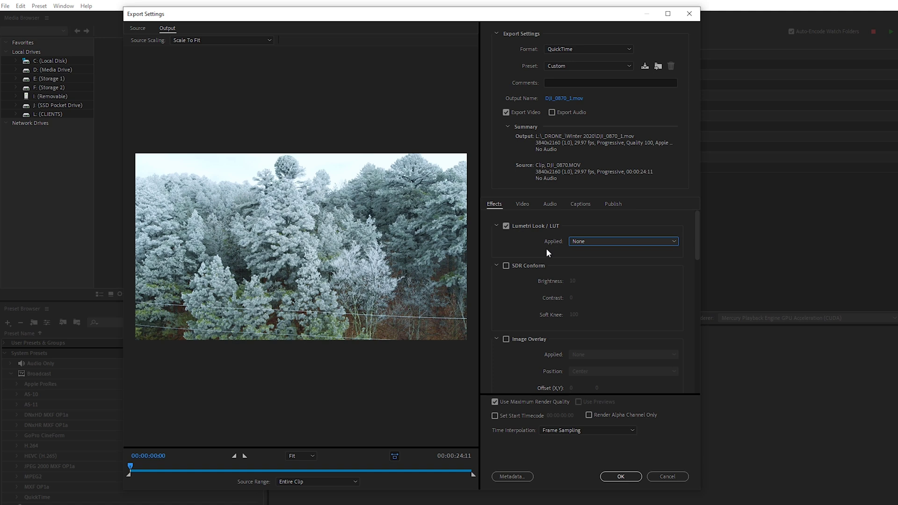
Step: Save the LUT-graded export settings as the preset 'Winter Drone Export' and return to the queue
{"action": "left_click", "coordinate": [644, 67]}
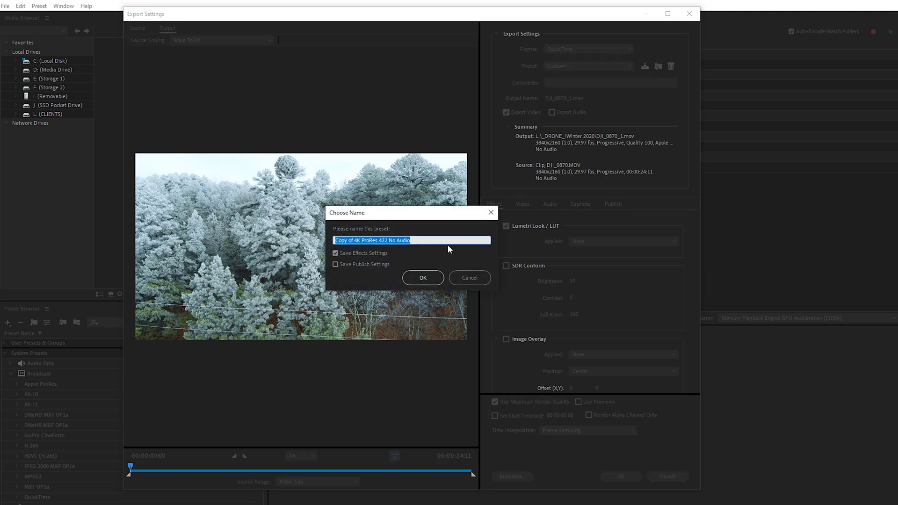
{"action": "type", "text": "W"}
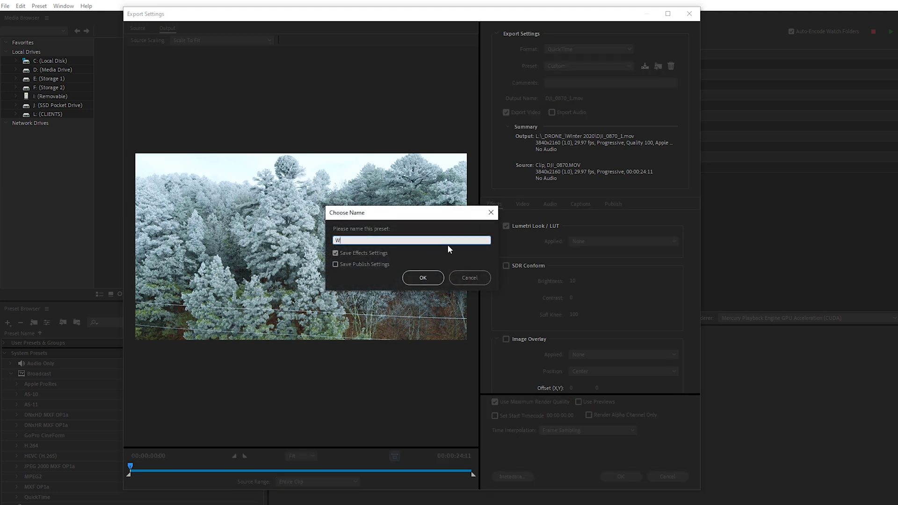
{"action": "type", "text": "inter Drone Export"}
{"action": "left_click", "coordinate": [424, 279]}
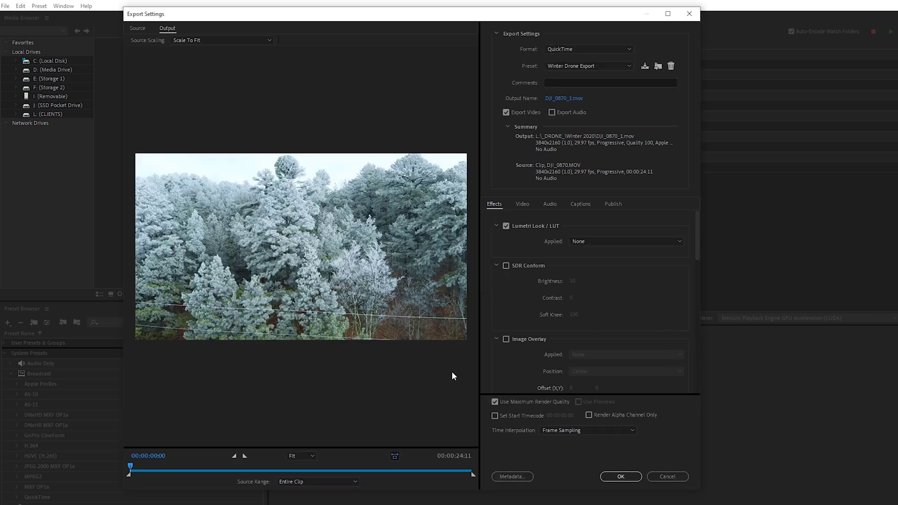
{"action": "left_click", "coordinate": [635, 481]}
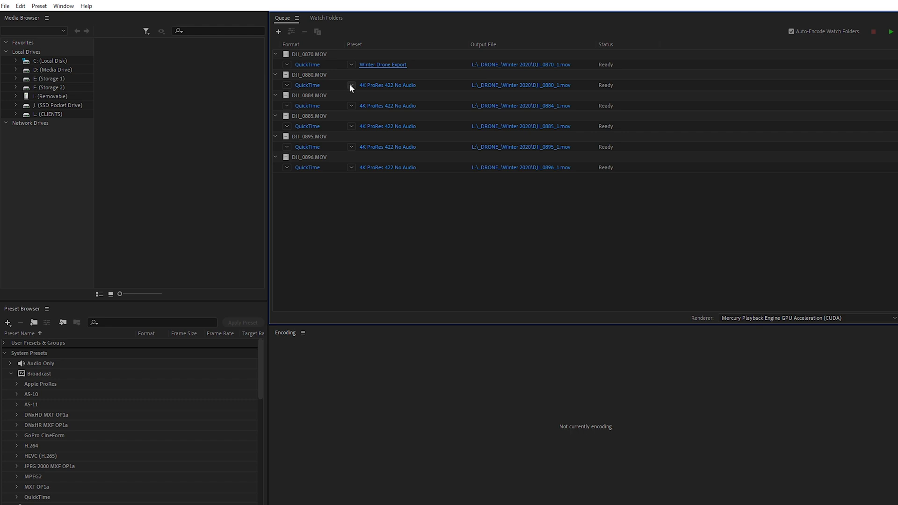
Step: Assign the Winter Drone Export preset to the queued jobs DJI_0884 through DJI_0896
{"action": "left_click", "coordinate": [353, 85]}
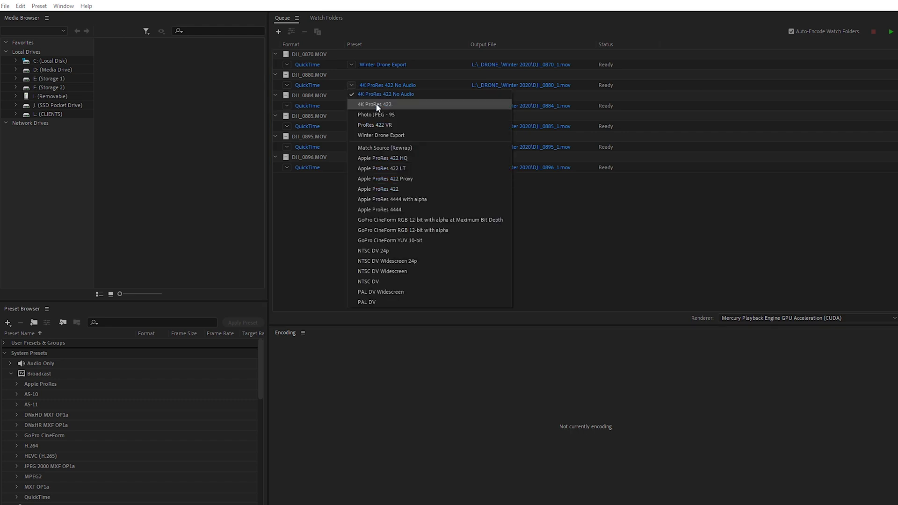
{"action": "key", "text": "Escape"}
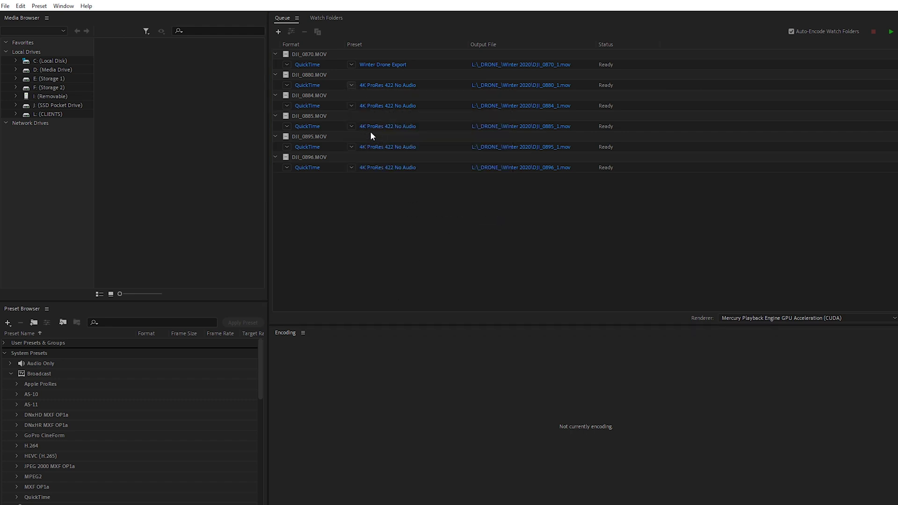
{"action": "left_click", "coordinate": [345, 95]}
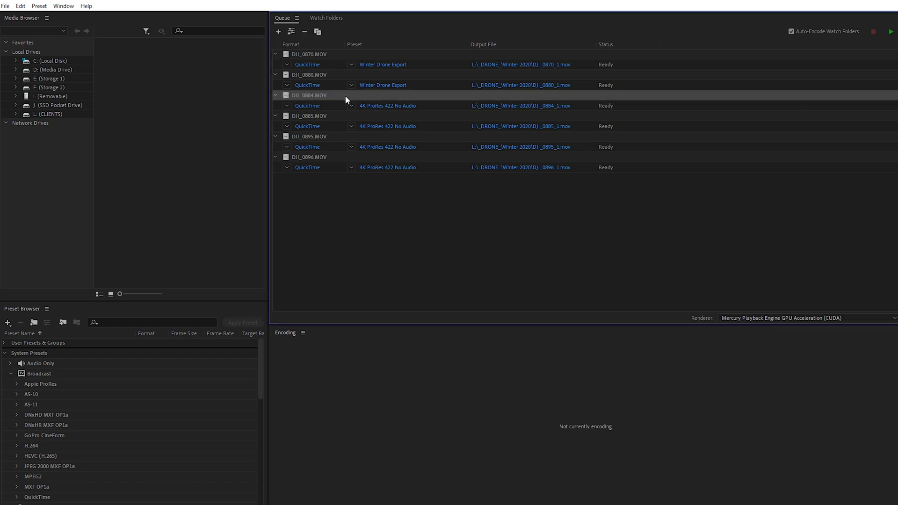
{"action": "left_click", "coordinate": [338, 167], "text": "shift"}
{"action": "left_click", "coordinate": [352, 168]}
{"action": "left_click", "coordinate": [373, 216]}
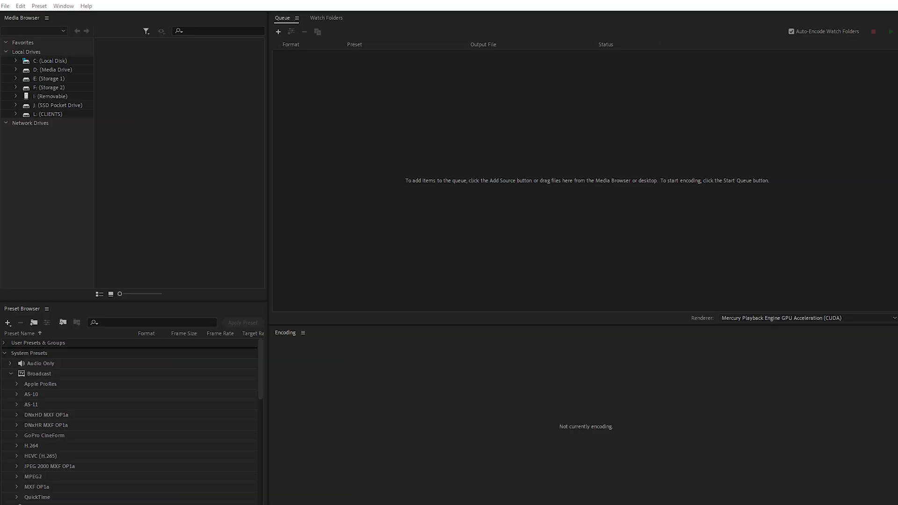
Step: Drag the six Winter 2020 drone MOV clips onto 'Drop here to stitch clips together' in the Queue
{"action": "key", "text": "alt+Tab"}
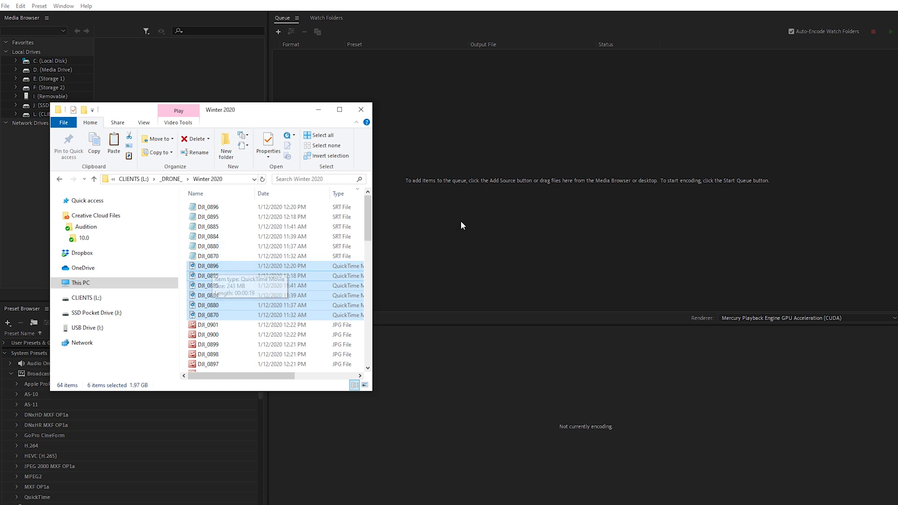
{"action": "left_click_drag", "start_coordinate": [209, 273], "coordinate": [445, 273]}
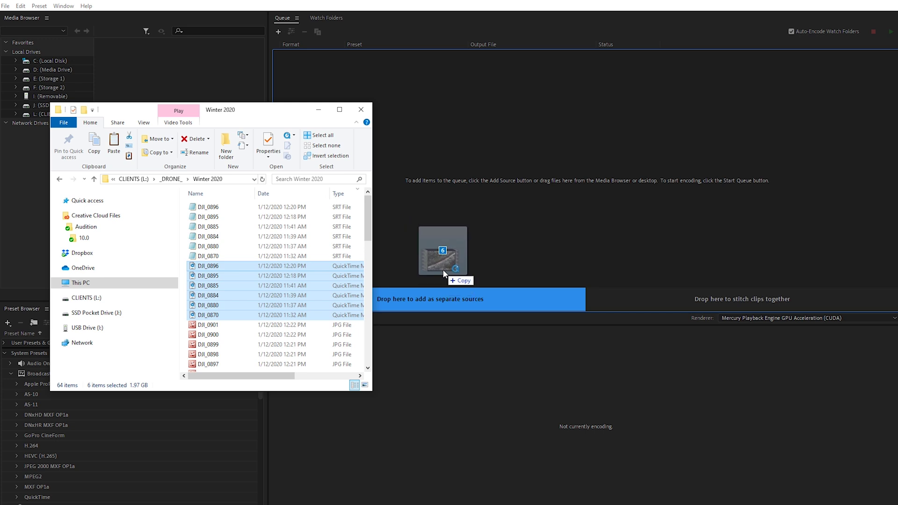
{"action": "left_click_drag", "start_coordinate": [445, 273], "coordinate": [642, 293]}
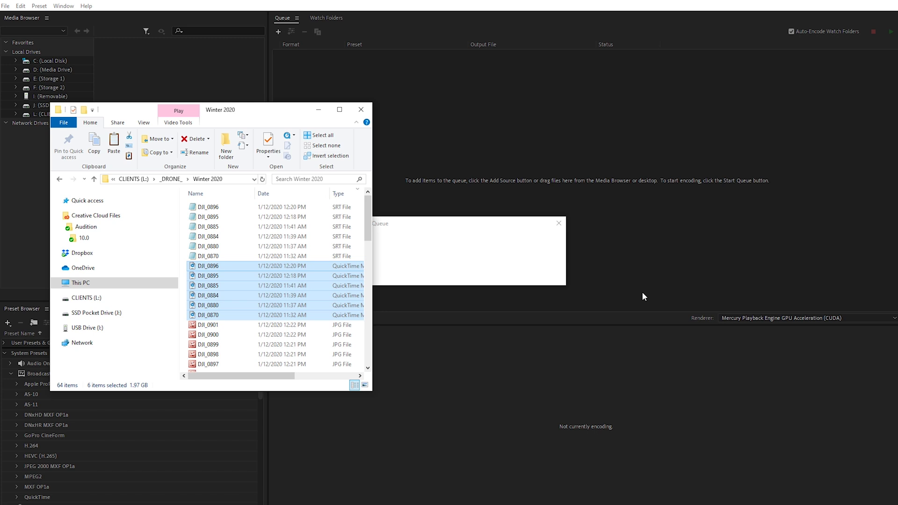
{"action": "left_click", "coordinate": [318, 109]}
{"action": "left_click", "coordinate": [379, 109]}
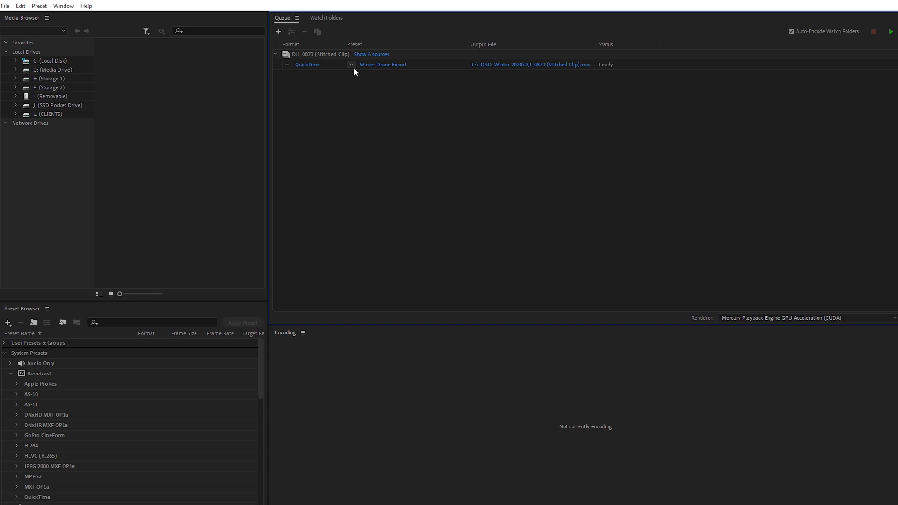
Step: List the stitched job's six sources, then preview and accept its Winter Drone Export settings
{"action": "left_click", "coordinate": [374, 55]}
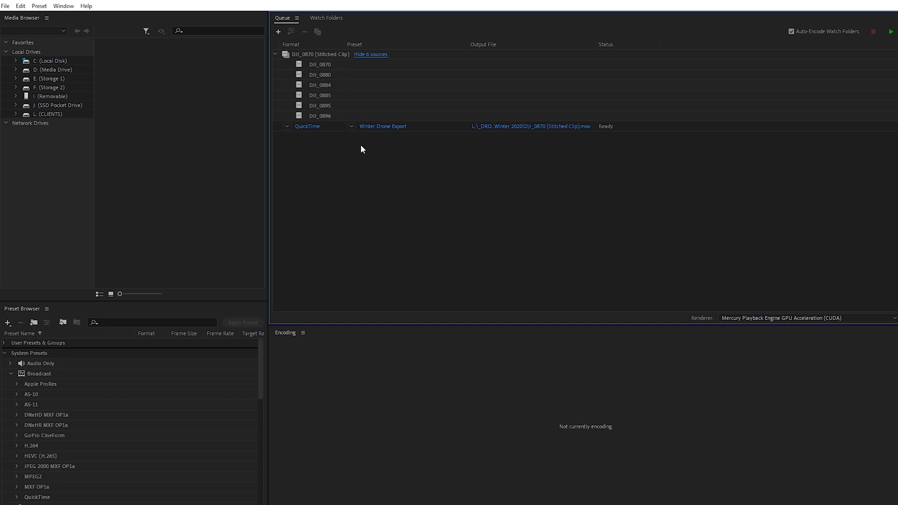
{"action": "left_click", "coordinate": [377, 127]}
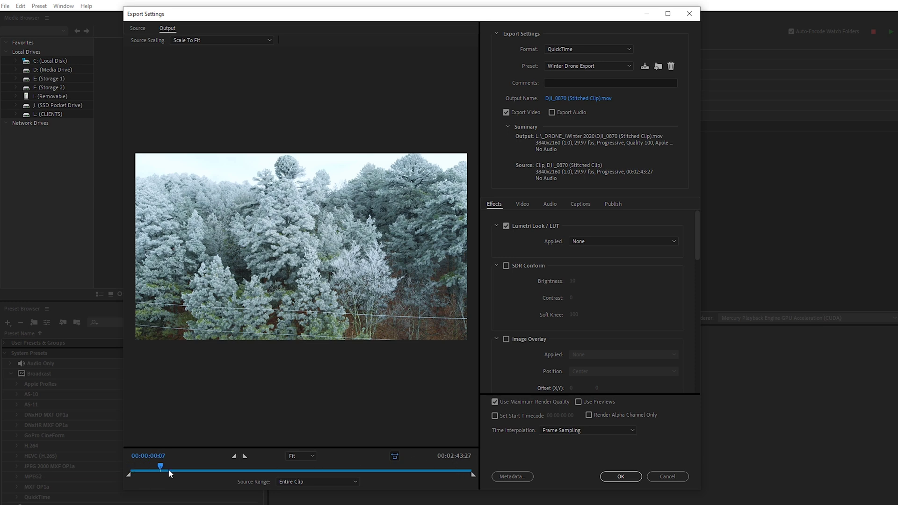
{"action": "left_click_drag", "start_coordinate": [184, 470], "coordinate": [404, 468]}
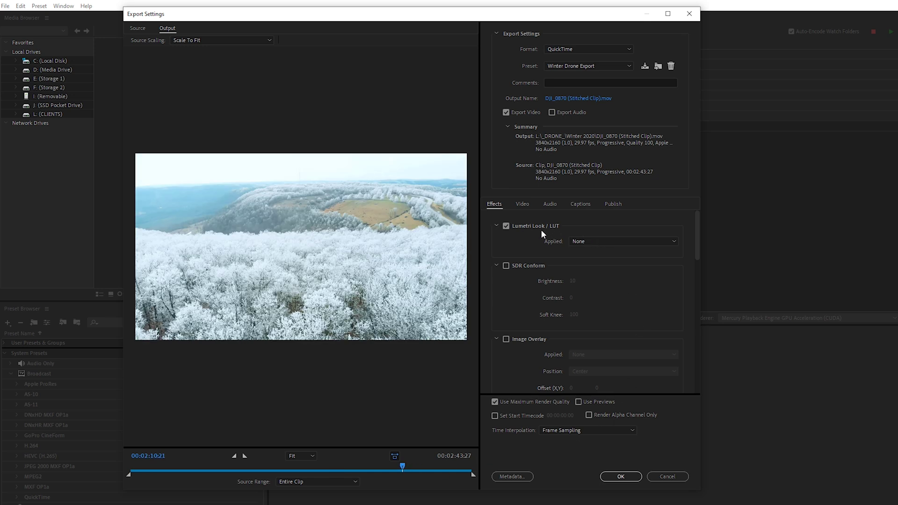
{"action": "left_click", "coordinate": [630, 478]}
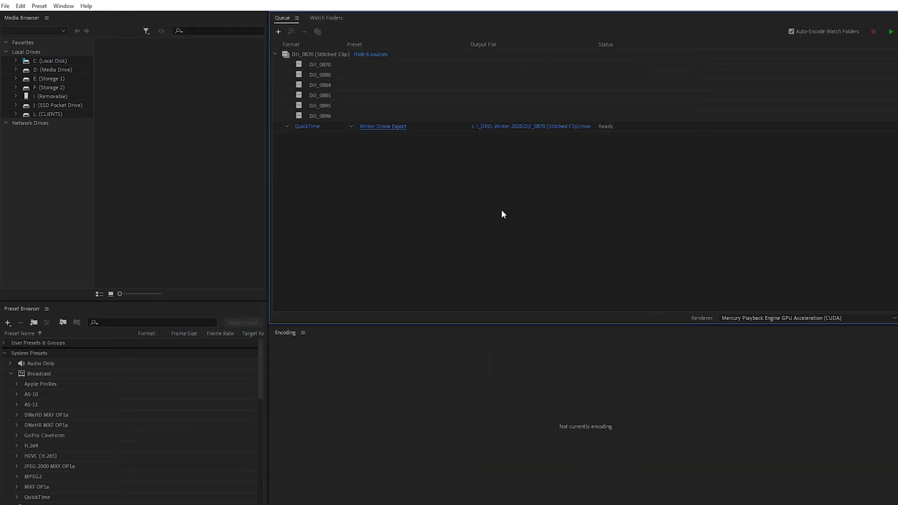
Step: Delete the DJI_0870 stitched job from the Media Encoder queue
{"action": "double_click", "coordinate": [329, 55]}
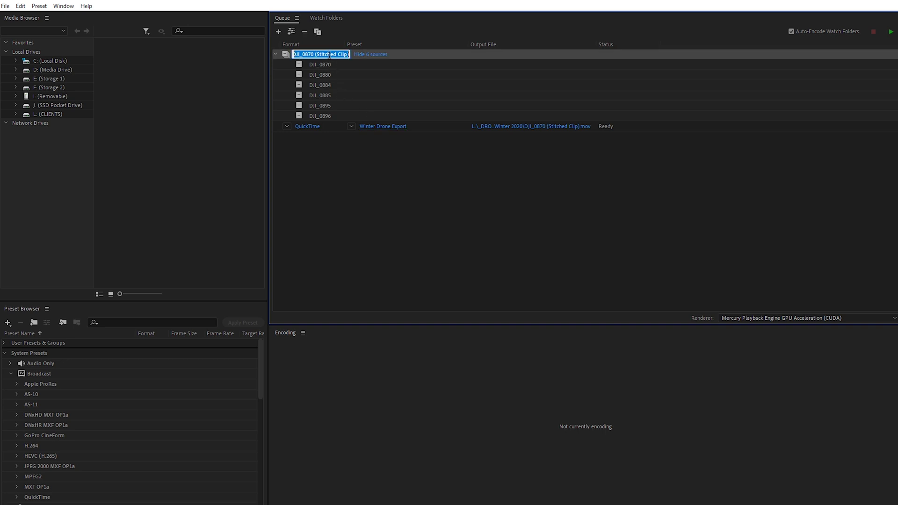
{"action": "left_click", "coordinate": [396, 54]}
{"action": "key", "text": "Delete"}
{"action": "left_click", "coordinate": [498, 286]}
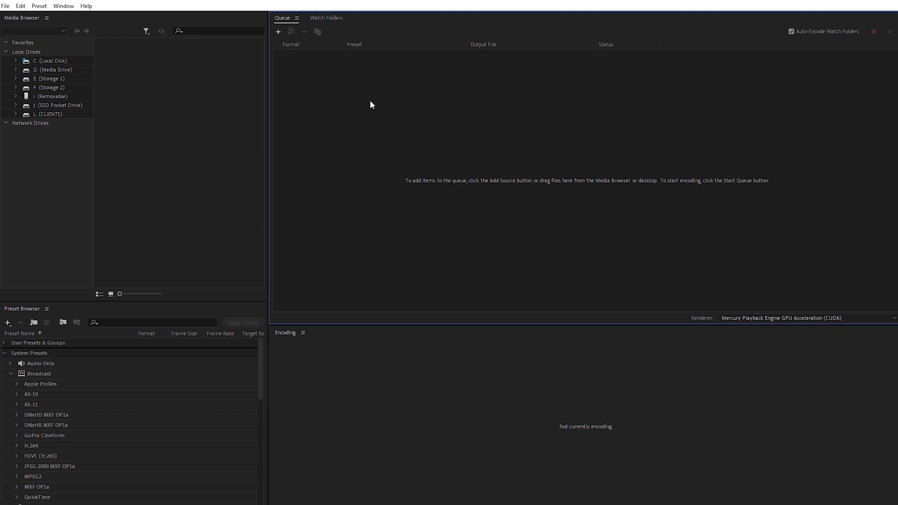
Step: Add clips DJI_0902 through DJI_0910 as one stitched clip and show its nine sources
{"action": "left_click", "coordinate": [278, 33]}
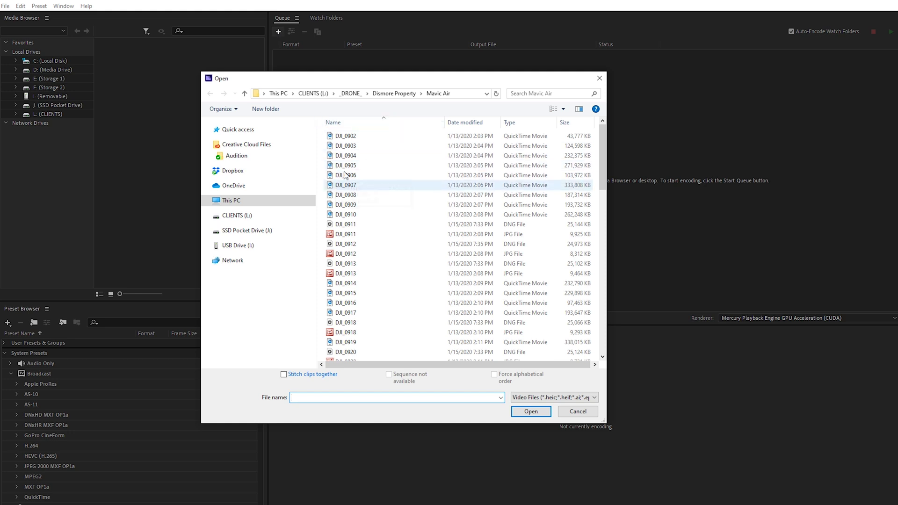
{"action": "left_click", "coordinate": [346, 135]}
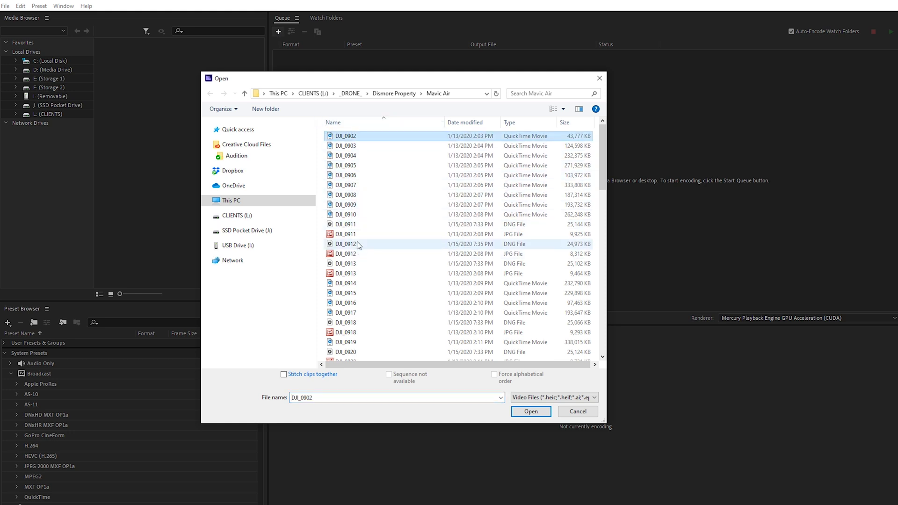
{"action": "left_click", "coordinate": [352, 216], "text": "shift"}
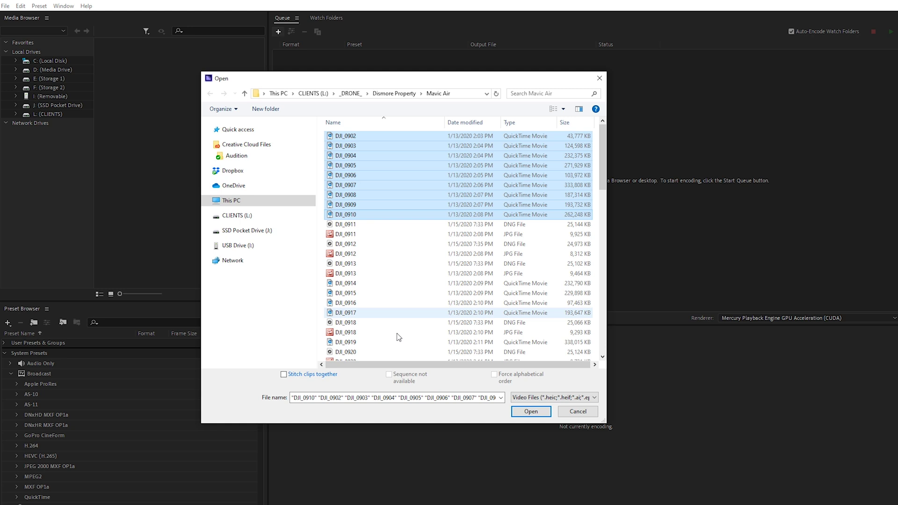
{"action": "left_click", "coordinate": [290, 377]}
{"action": "left_click", "coordinate": [531, 411]}
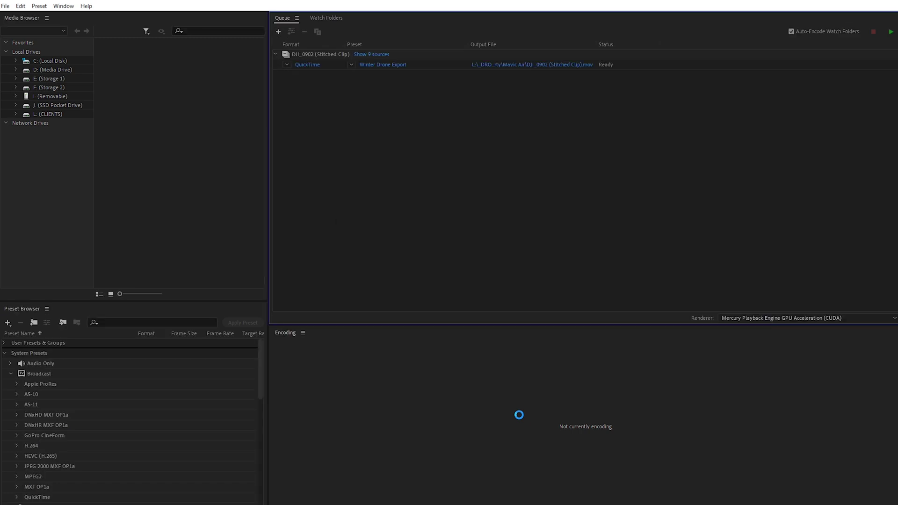
{"action": "left_click", "coordinate": [373, 55]}
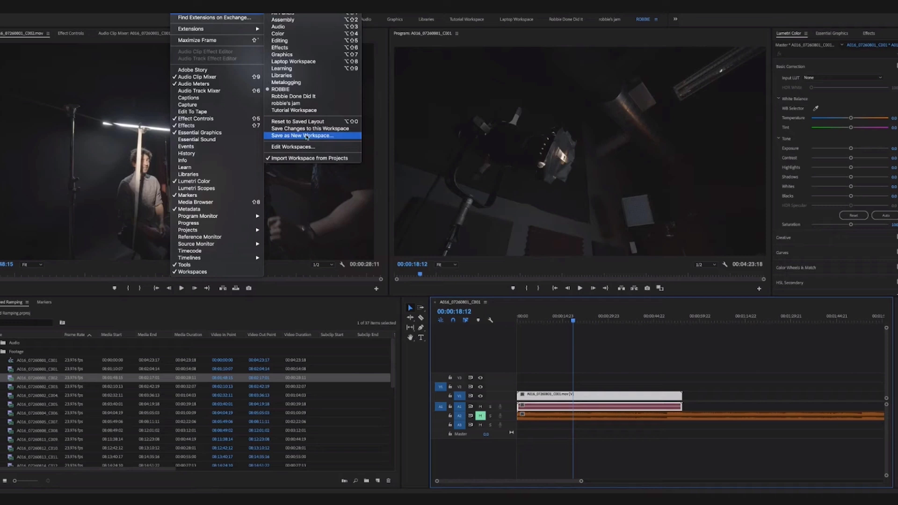
{"action": "left_click", "coordinate": [314, 137]}
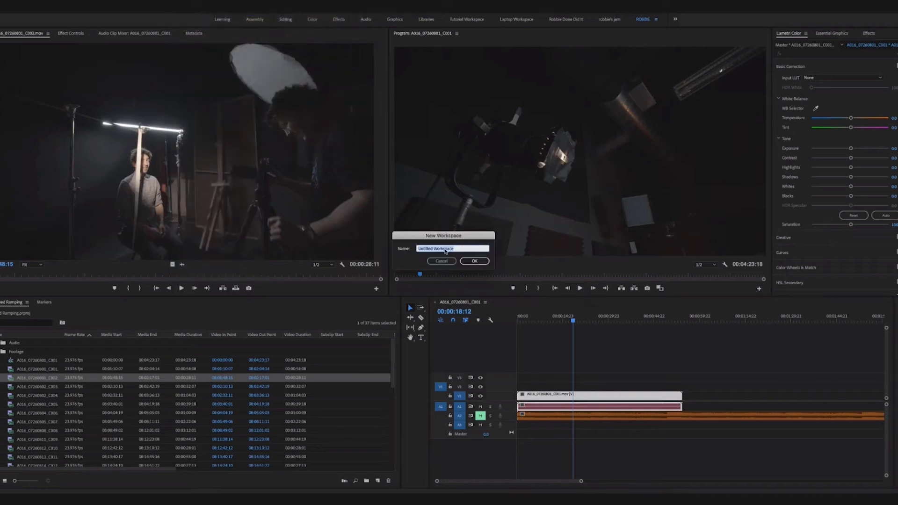